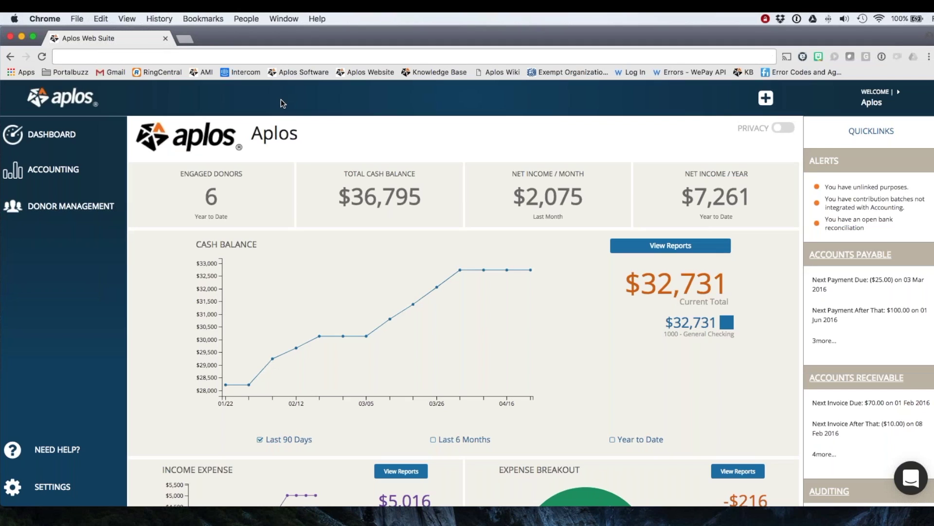
Open the Donor Management flyout from the dashboard sidebar to list Contributions and Pledges.
{"action": "left_click", "coordinate": [66, 209]}
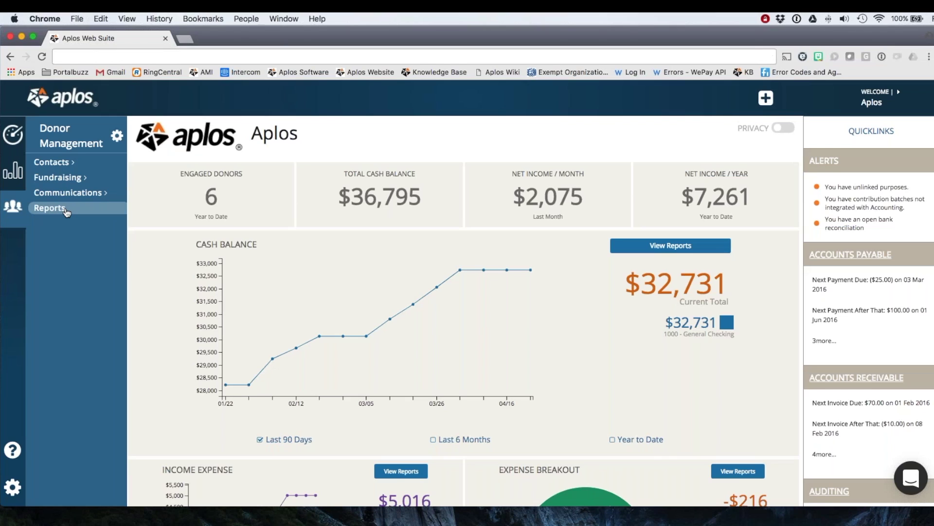
Go to Fundraising > Contributions and start a new contribution with Add Contribution.
{"action": "left_click", "coordinate": [67, 180]}
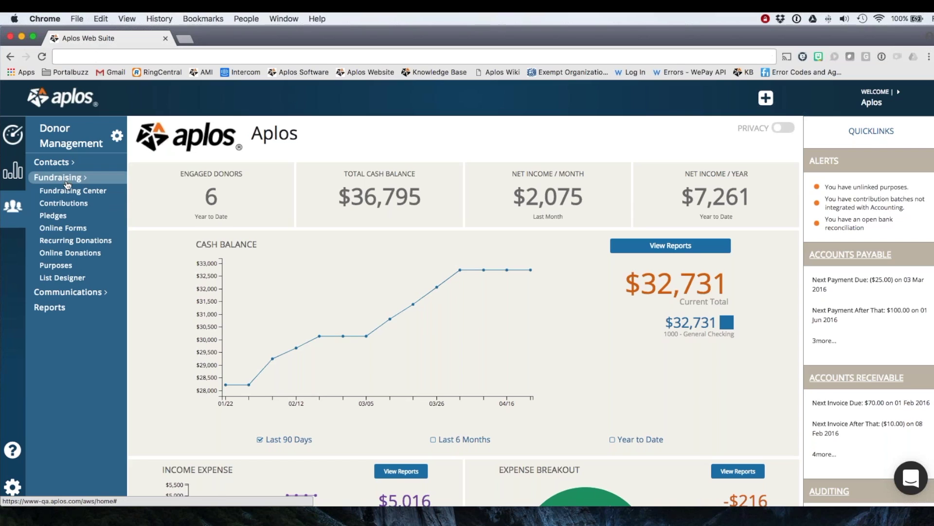
{"action": "left_click", "coordinate": [64, 207]}
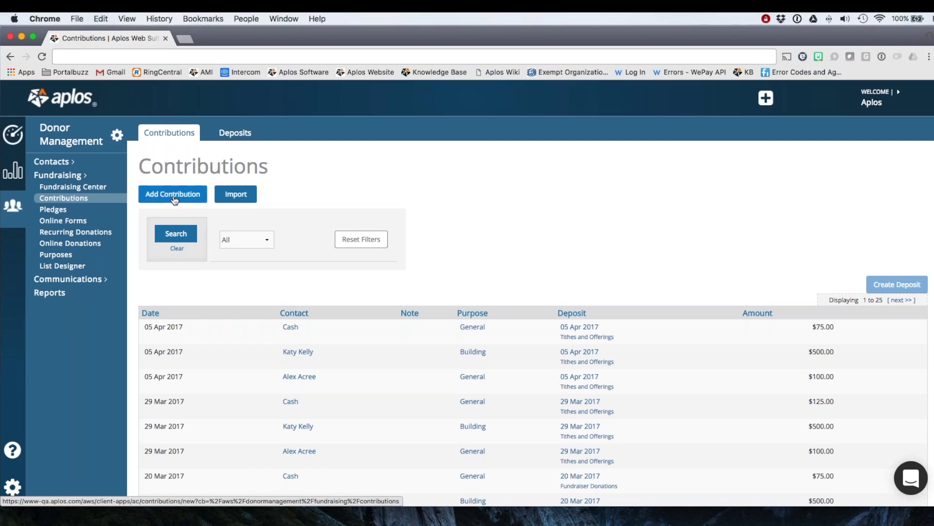
{"action": "left_click", "coordinate": [174, 195]}
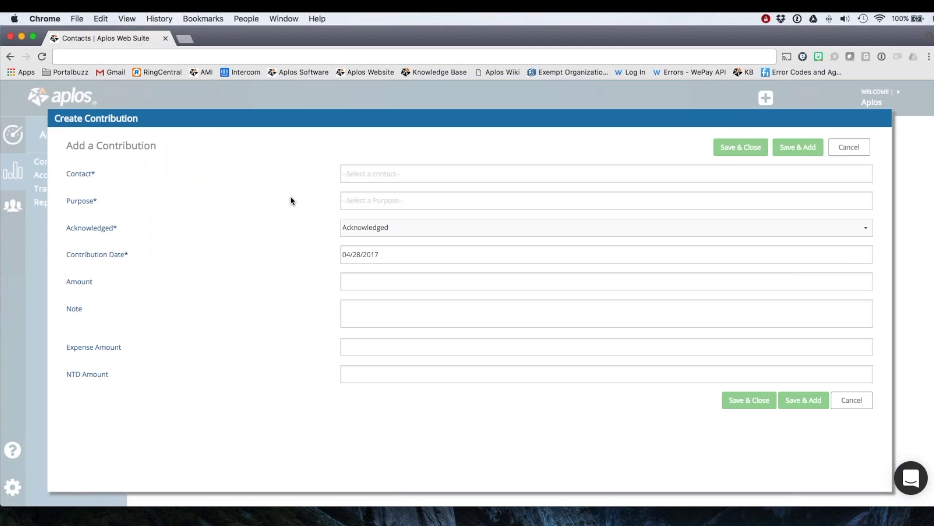
{"action": "left_click", "coordinate": [351, 175]}
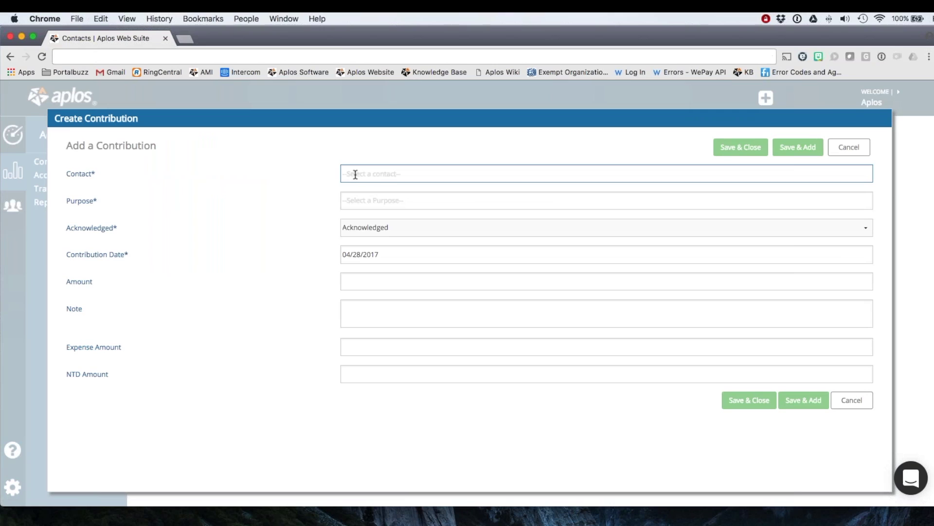
{"action": "left_click", "coordinate": [96, 173]}
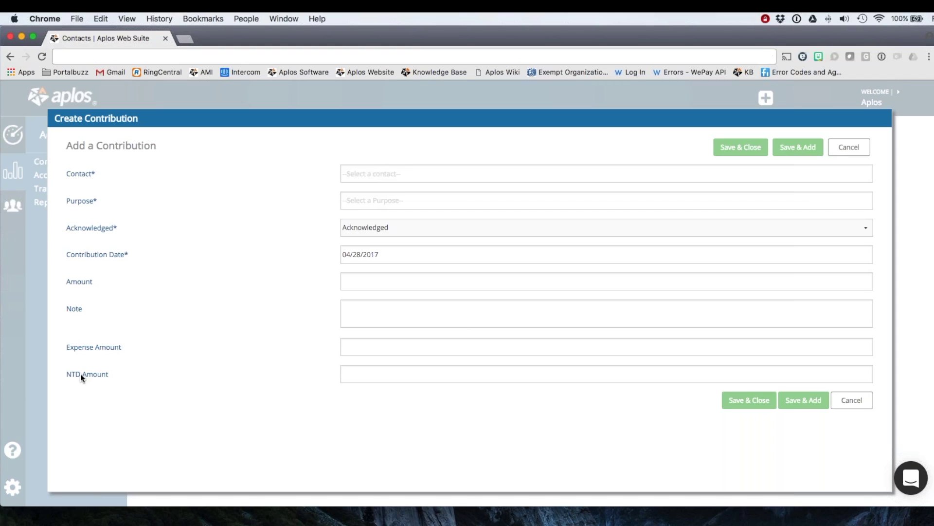
{"action": "left_click", "coordinate": [363, 376]}
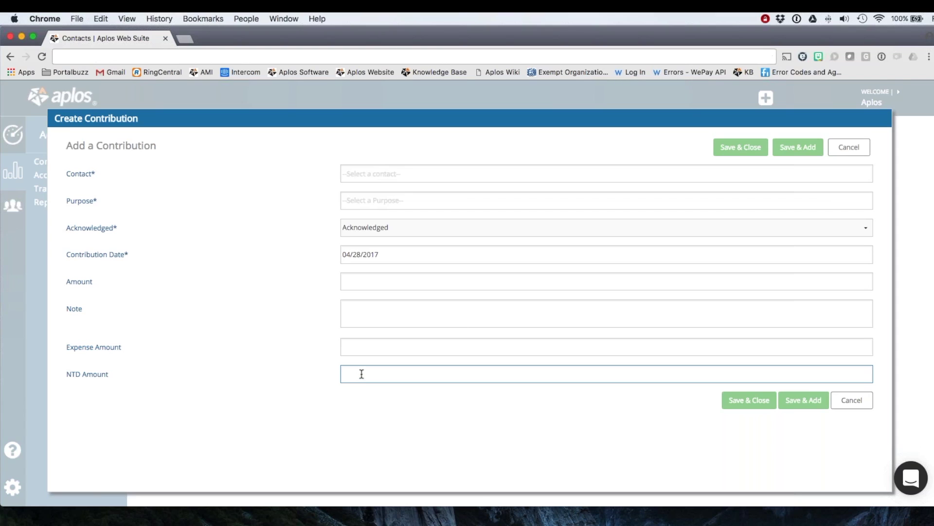
{"action": "left_click", "coordinate": [318, 232]}
Save a 200.00 General, Acknowledged contribution from the first individual donor, using Save & Add.
{"action": "left_click", "coordinate": [392, 173]}
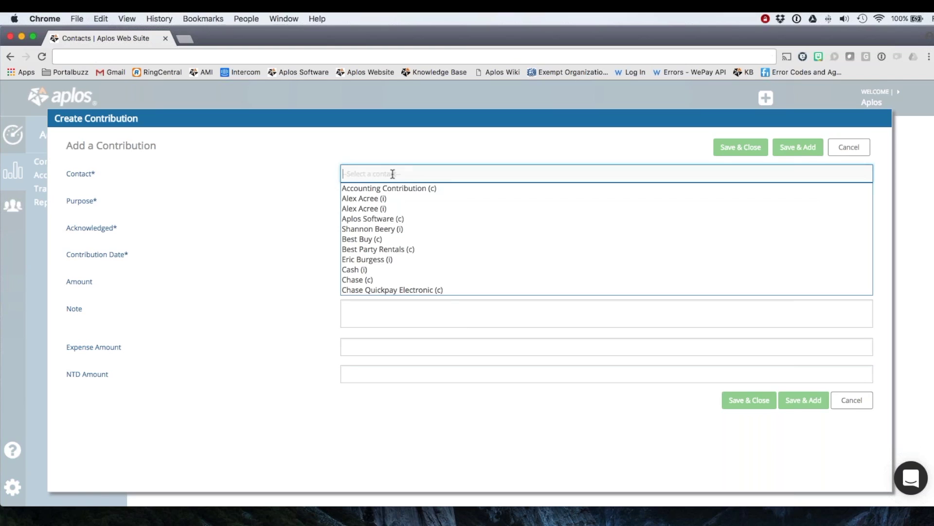
{"action": "left_click", "coordinate": [365, 200]}
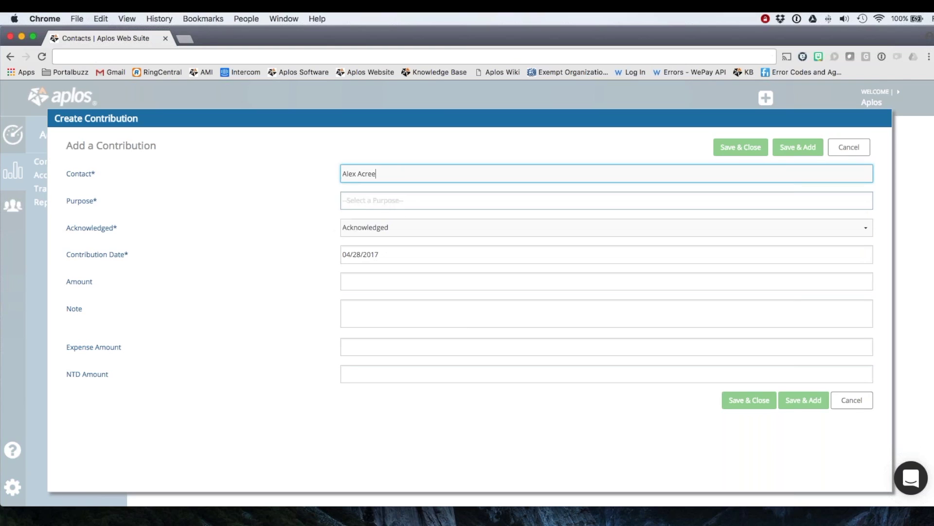
{"action": "left_click", "coordinate": [361, 204]}
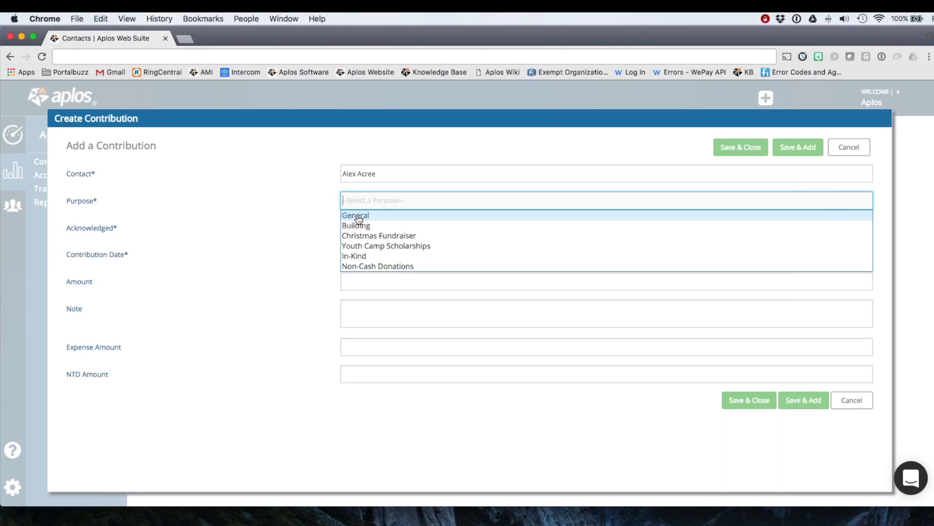
{"action": "left_click", "coordinate": [359, 218]}
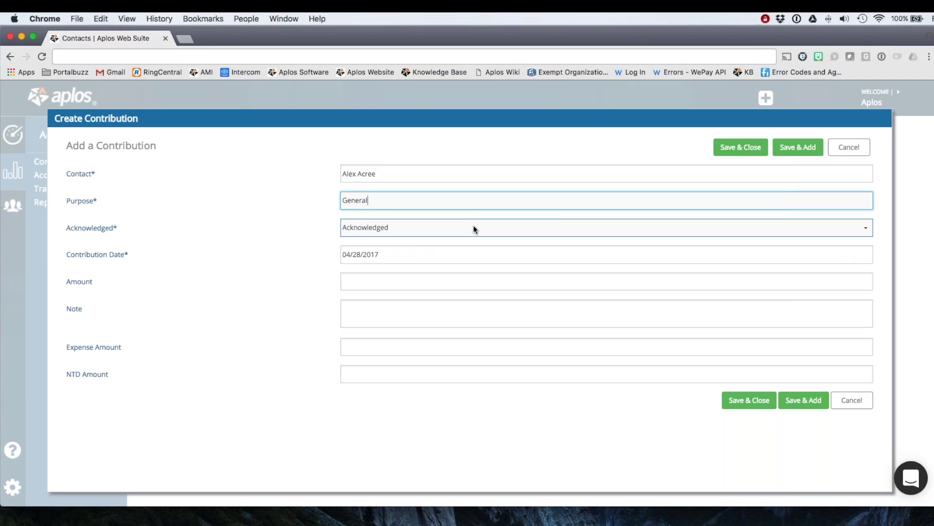
{"action": "left_click", "coordinate": [859, 229]}
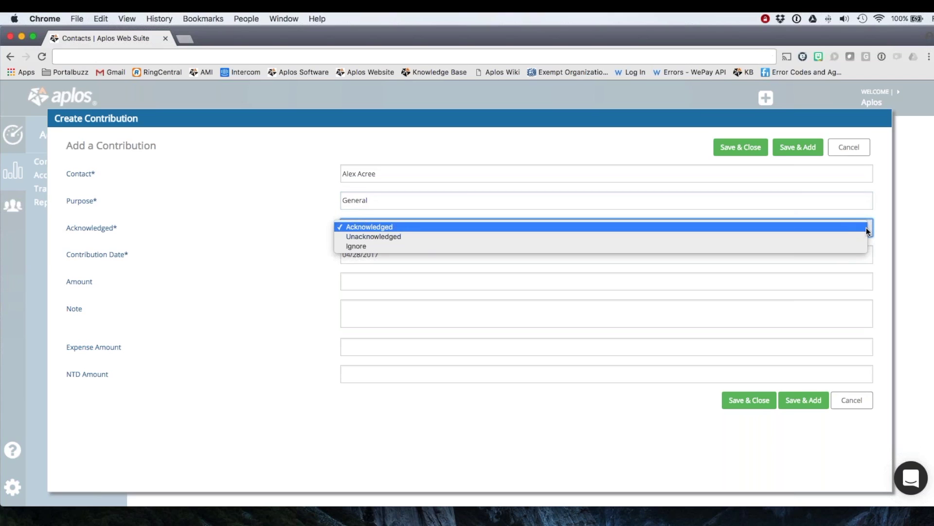
{"action": "left_click", "coordinate": [363, 227]}
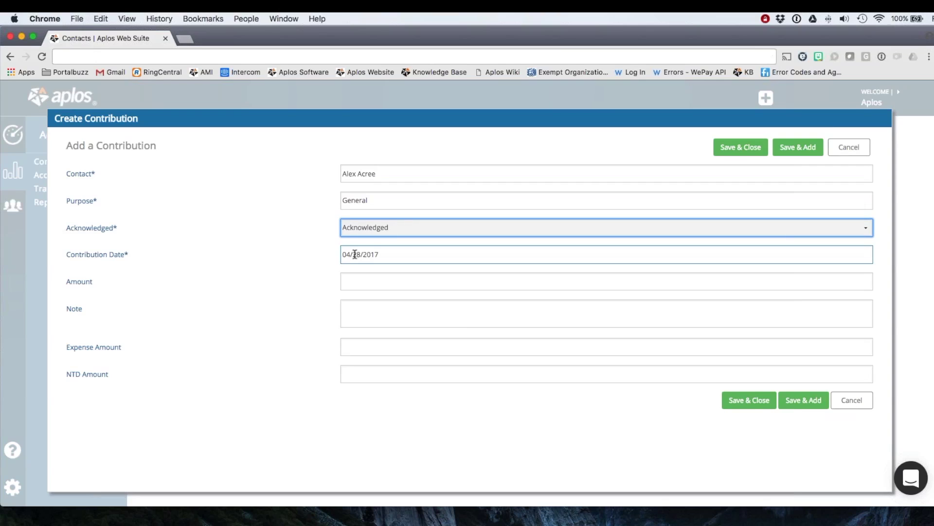
{"action": "left_click", "coordinate": [361, 281]}
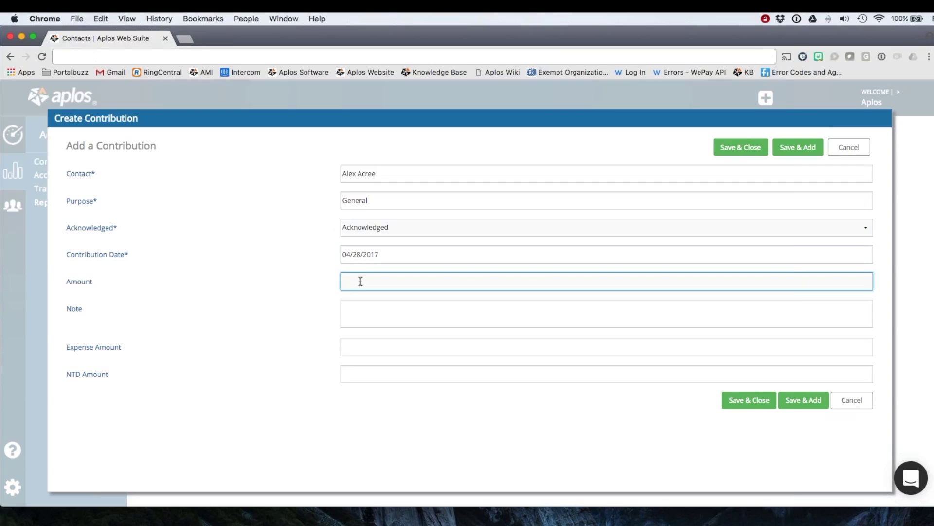
{"action": "type", "text": "200"}
{"action": "left_click", "coordinate": [365, 314]}
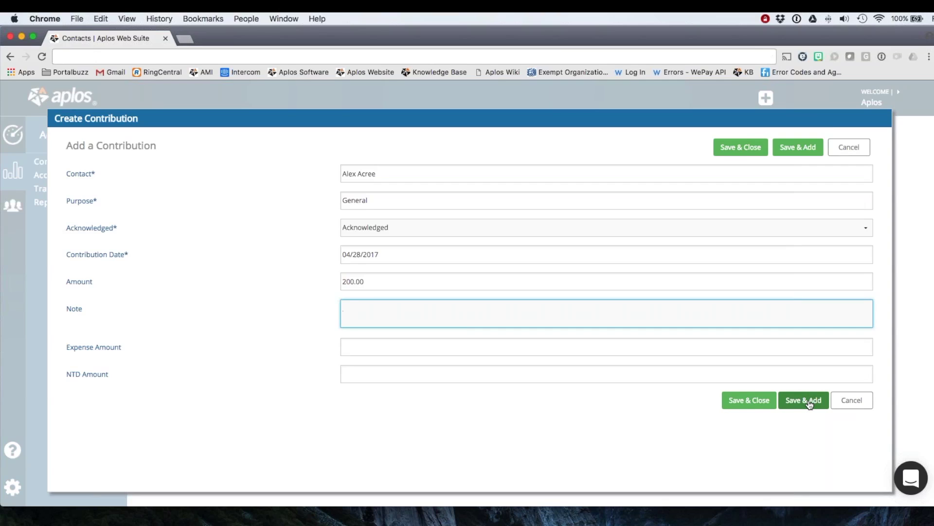
{"action": "left_click", "coordinate": [809, 402]}
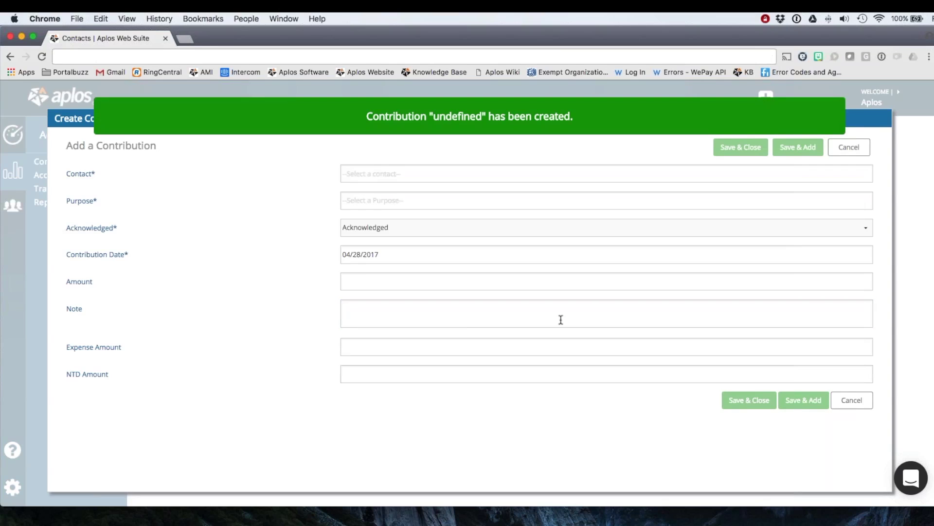
Record a 150.00 General contribution from a different donor, then Save & Close.
{"action": "left_click", "coordinate": [386, 175]}
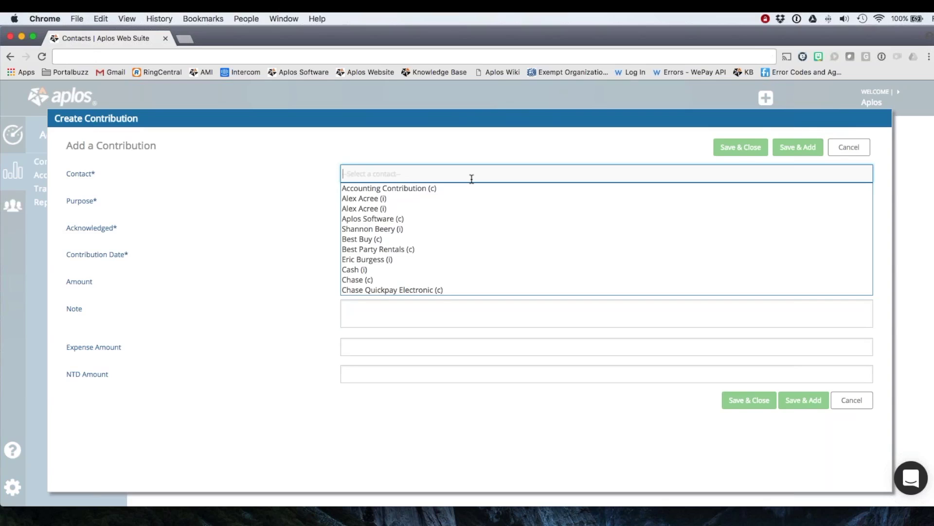
{"action": "left_click", "coordinate": [370, 230]}
{"action": "left_click", "coordinate": [360, 201]}
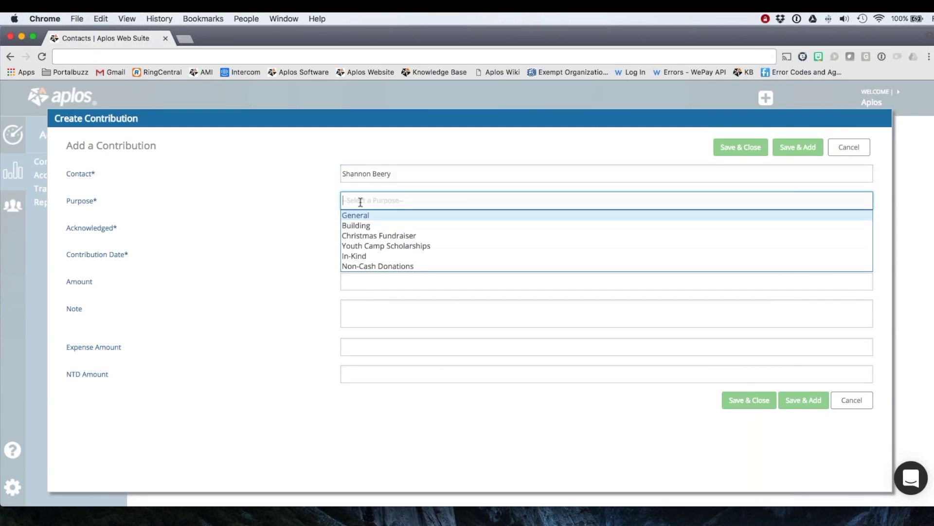
{"action": "left_click", "coordinate": [355, 216]}
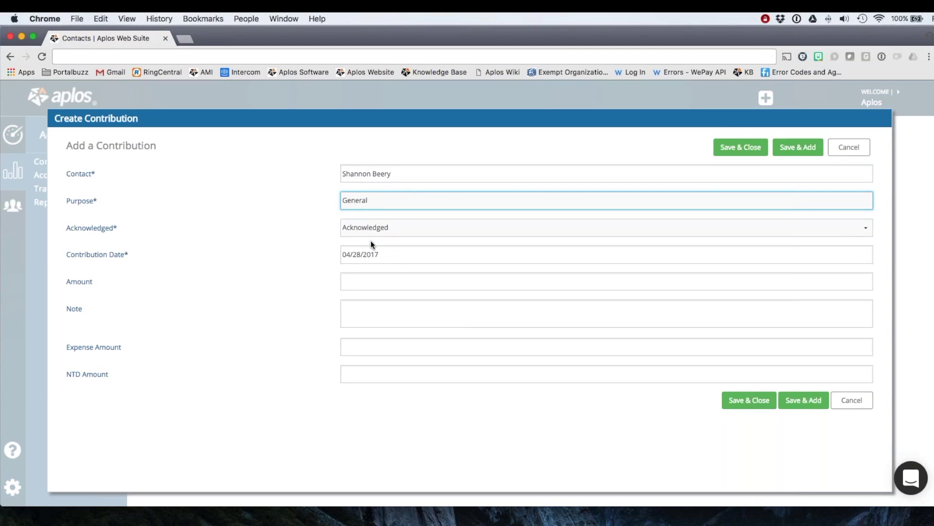
{"action": "left_click", "coordinate": [358, 255]}
{"action": "key", "text": "Tab"}
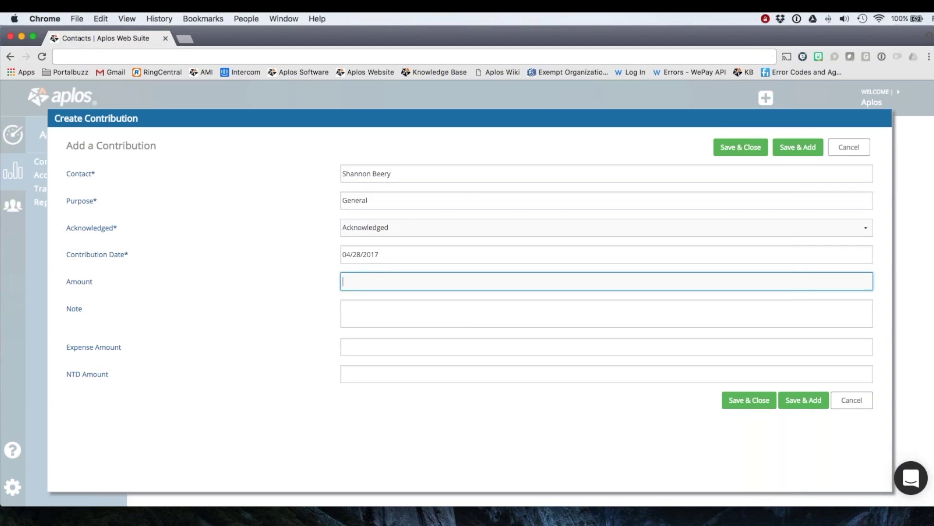
{"action": "type", "text": "150"}
{"action": "key", "text": "Tab"}
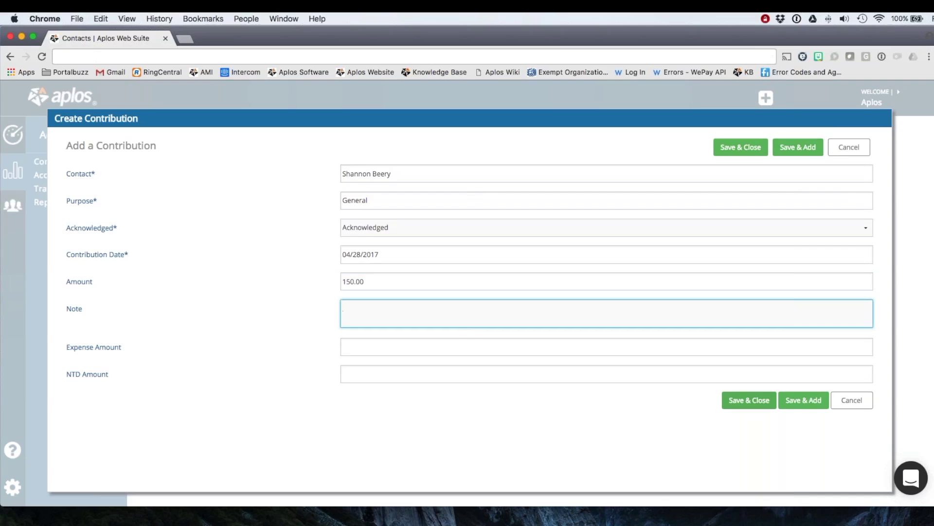
{"action": "left_click", "coordinate": [744, 403]}
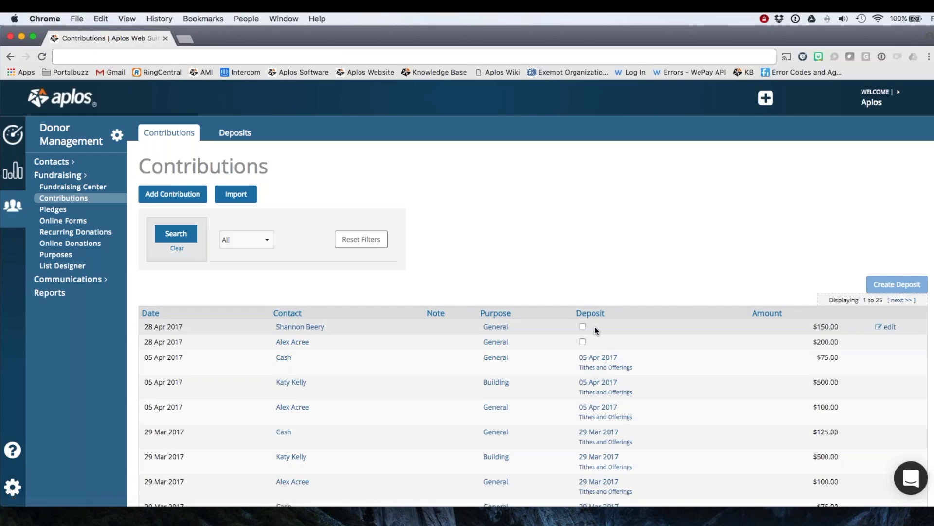
Tick Deposit for both 28 Apr 2017 gifts and create a $350.00 deposit from them.
{"action": "scroll", "coordinate": [599, 363], "scroll_direction": "down", "scroll_amount": 2}
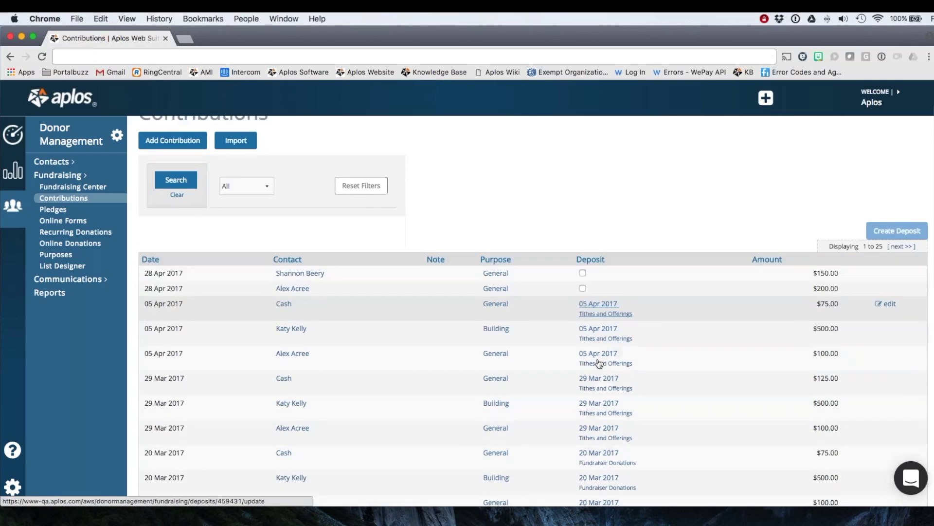
{"action": "scroll", "coordinate": [595, 432], "scroll_direction": "up", "scroll_amount": 2}
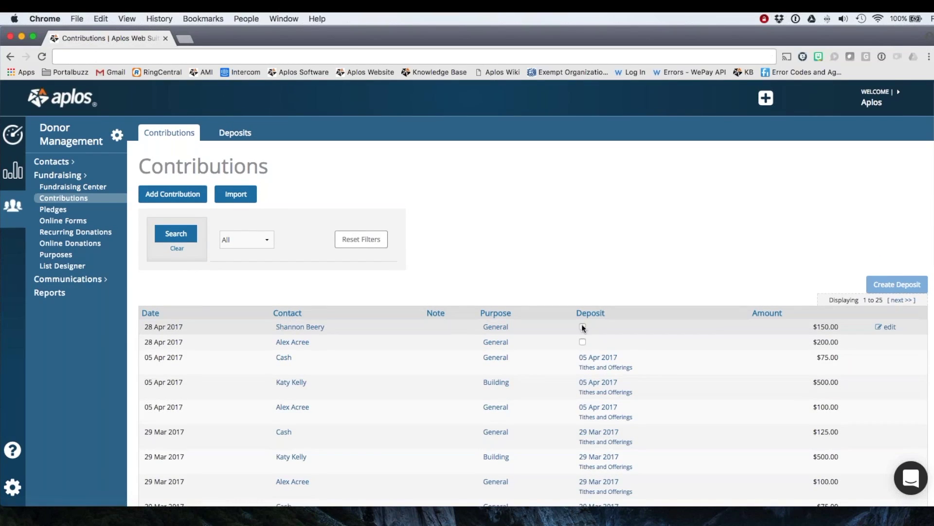
{"action": "left_click", "coordinate": [583, 326]}
{"action": "left_click", "coordinate": [582, 342]}
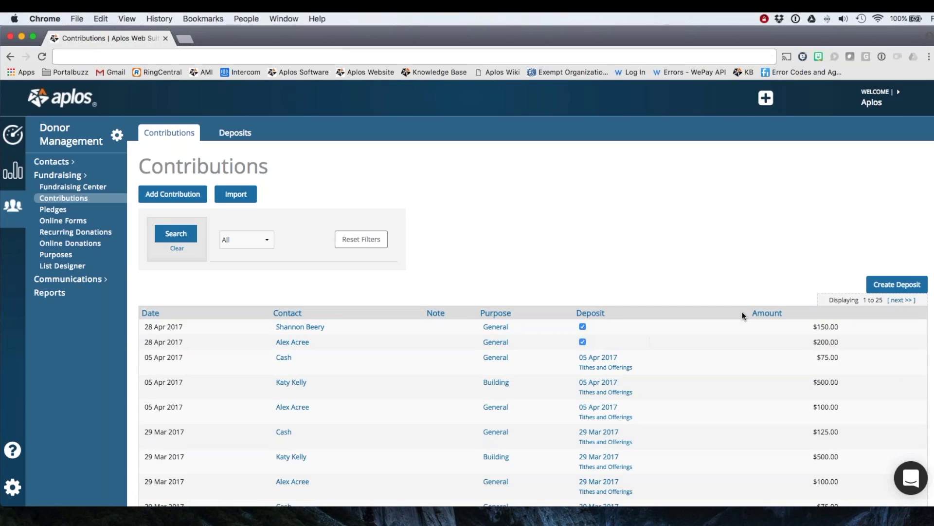
{"action": "left_click", "coordinate": [898, 286]}
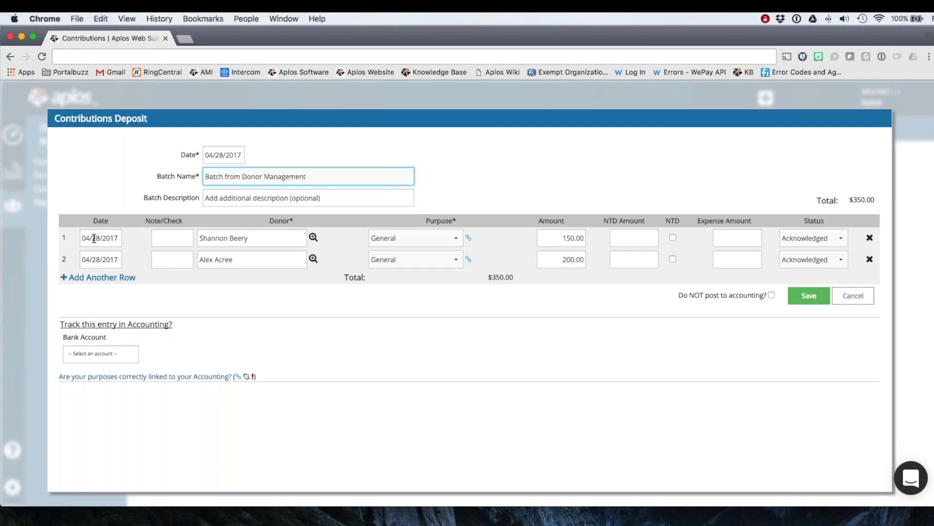
Keep the deposit date, set the bank account to 1000 - General Checking, and save.
{"action": "left_click_drag", "start_coordinate": [206, 155], "coordinate": [244, 154]}
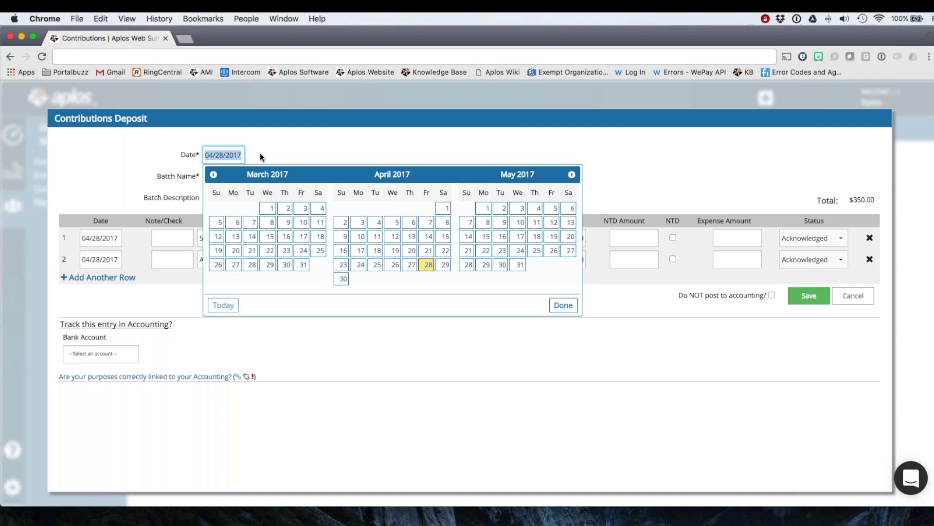
{"action": "left_click", "coordinate": [260, 154]}
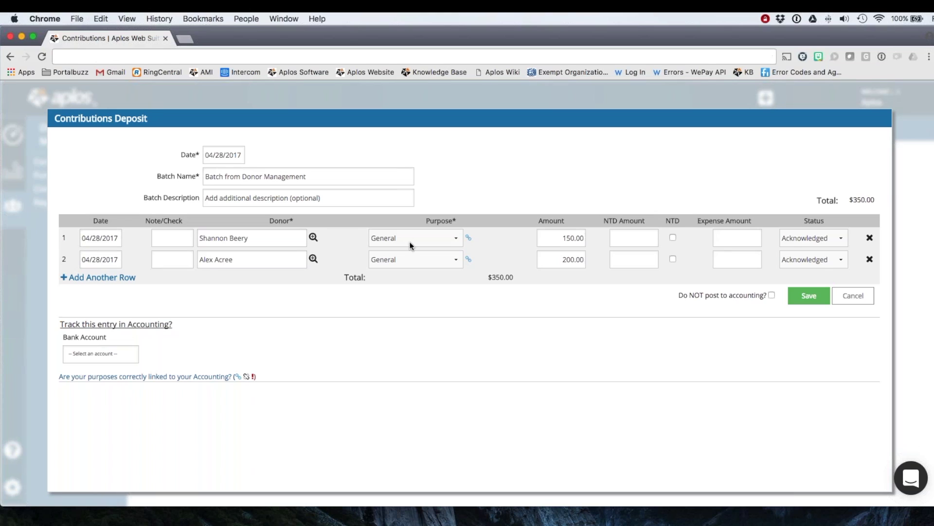
{"action": "left_click", "coordinate": [100, 353]}
{"action": "left_click", "coordinate": [92, 364]}
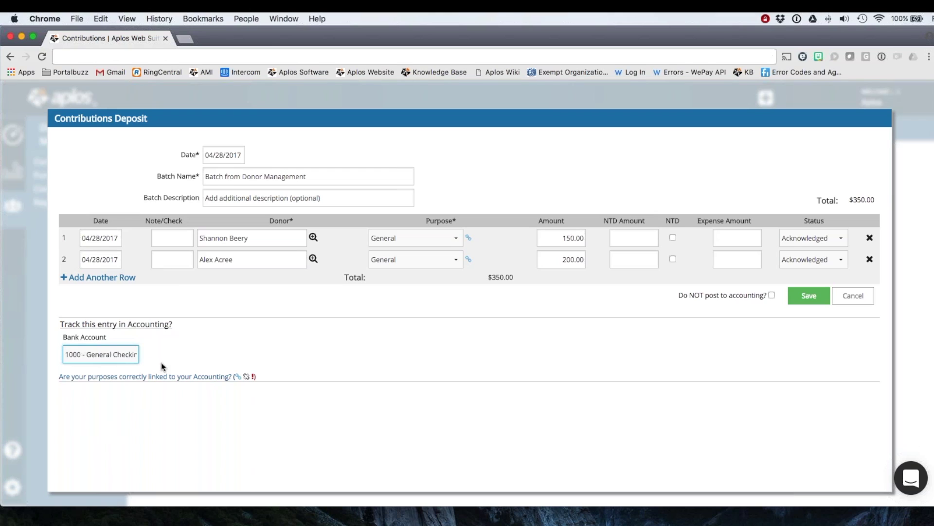
{"action": "left_click", "coordinate": [807, 298]}
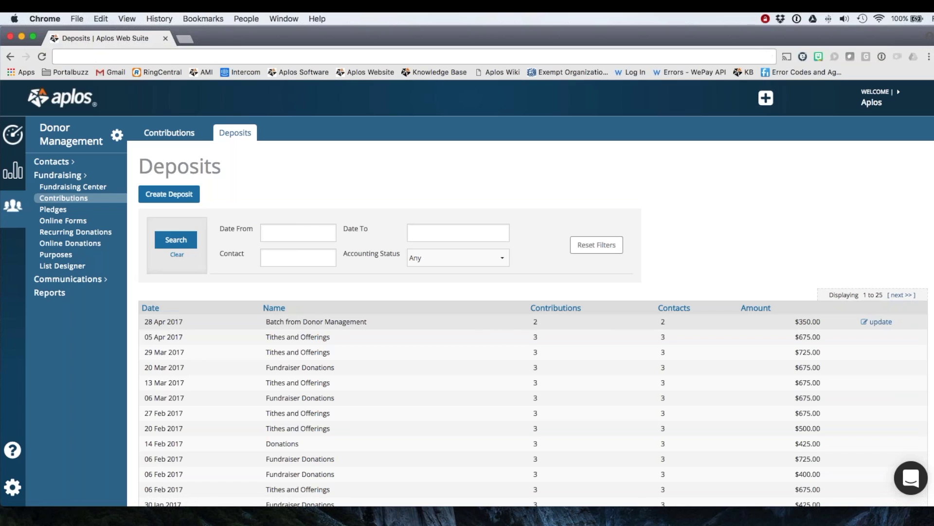
Open the 'Batch from Donor Management' deposit for review and close it unchanged.
{"action": "left_click_drag", "start_coordinate": [145, 322], "coordinate": [848, 321]}
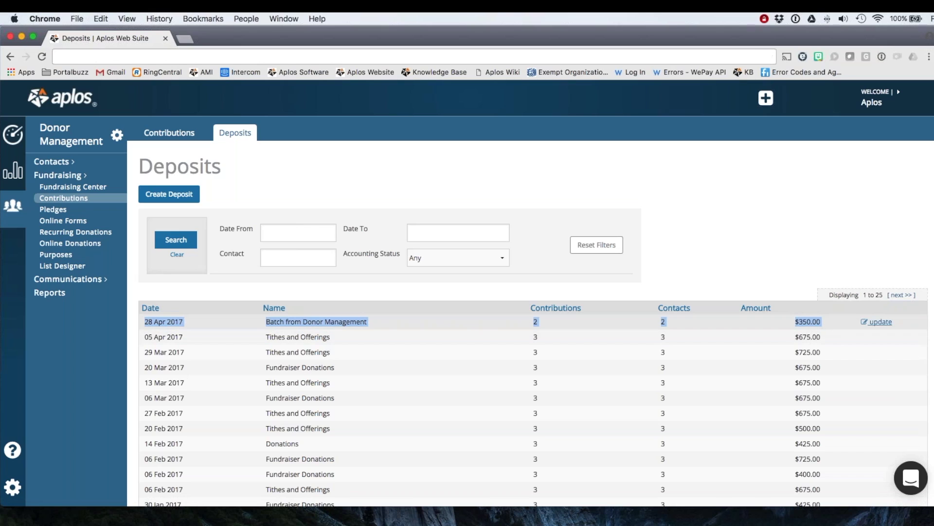
{"action": "left_click", "coordinate": [882, 323]}
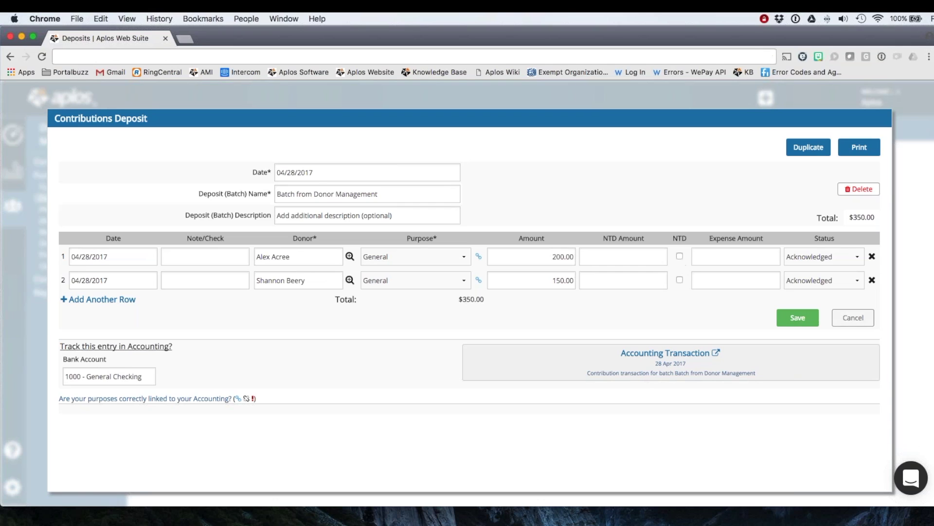
{"action": "left_click", "coordinate": [858, 320]}
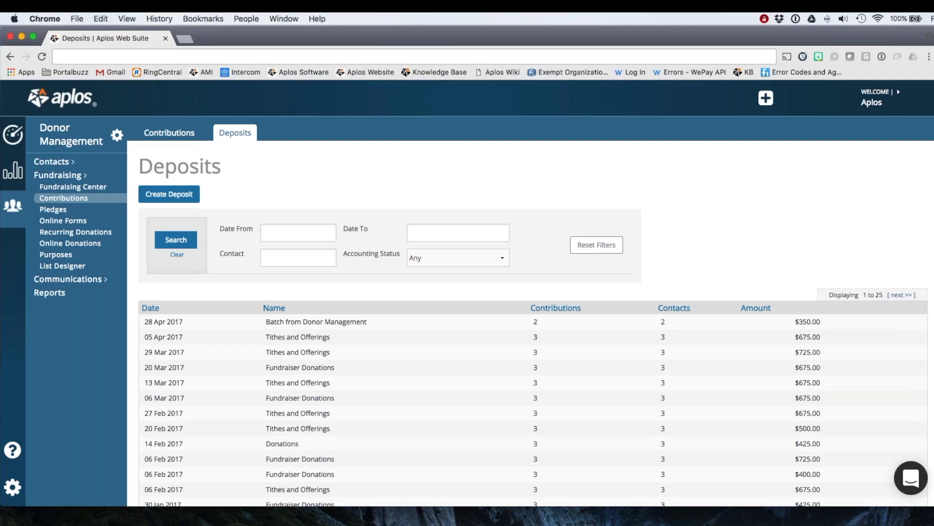
Leave the Accounting Status filter at Any and switch to the Contributions list.
{"action": "left_click", "coordinate": [504, 259]}
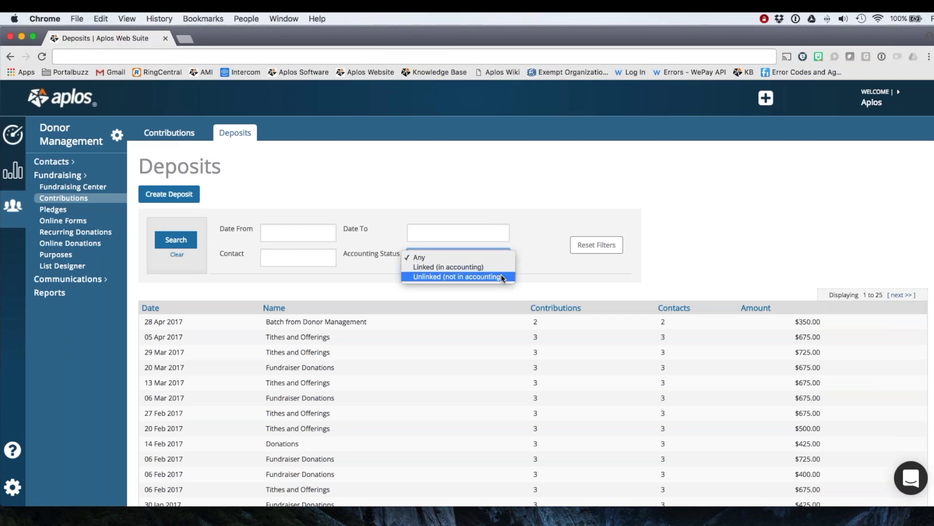
{"action": "left_click", "coordinate": [511, 207]}
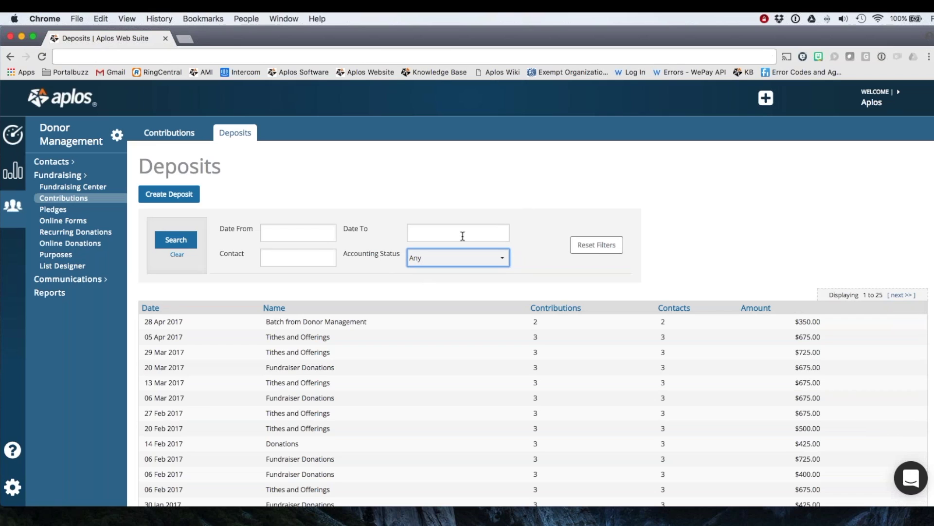
{"action": "left_click", "coordinate": [181, 136]}
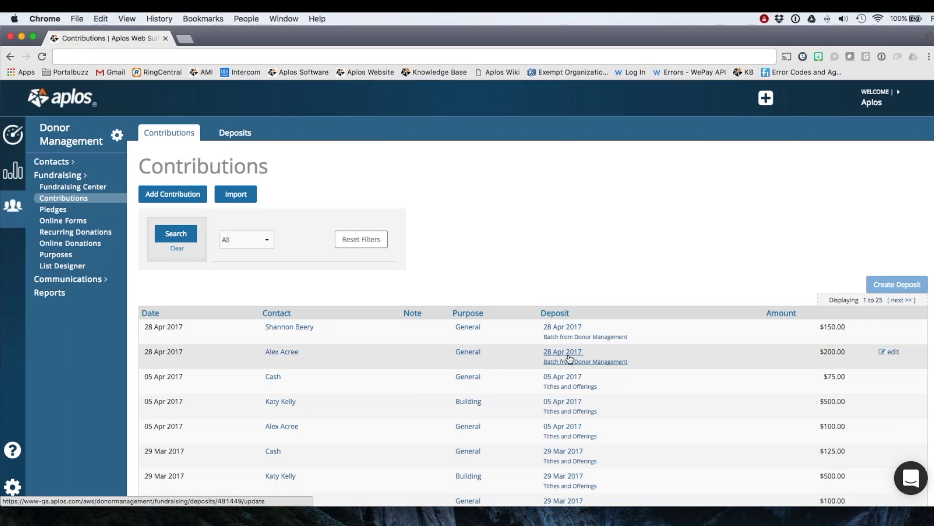
View the contributions import page, then return to Deposits and create a new deposit.
{"action": "left_click", "coordinate": [242, 195]}
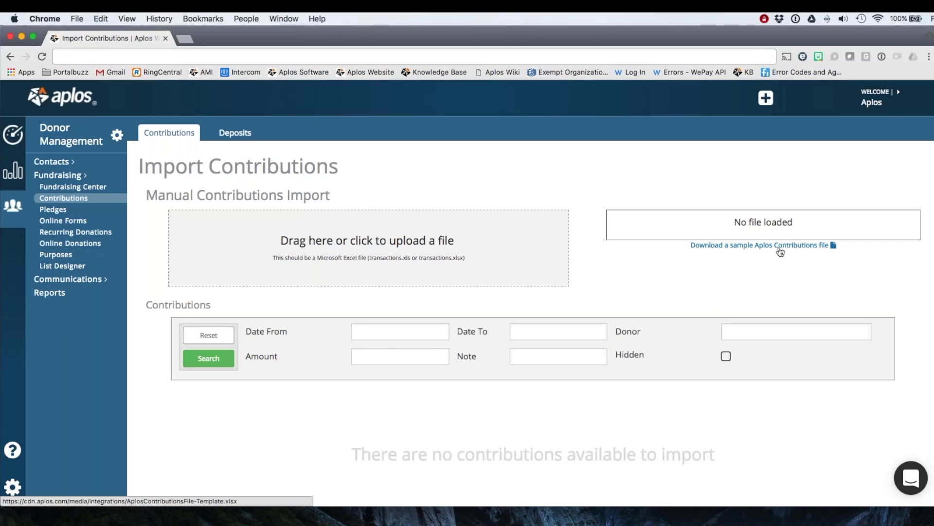
{"action": "left_click", "coordinate": [234, 136]}
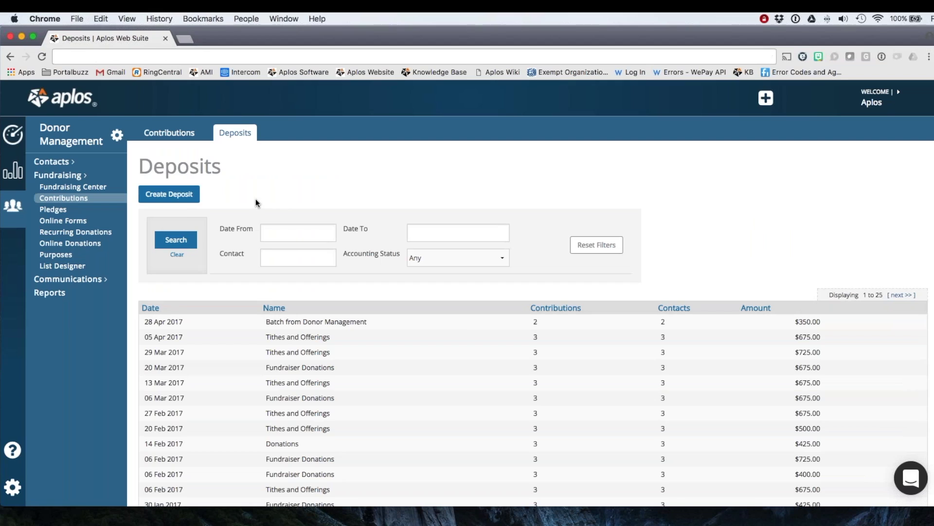
{"action": "left_click", "coordinate": [169, 194]}
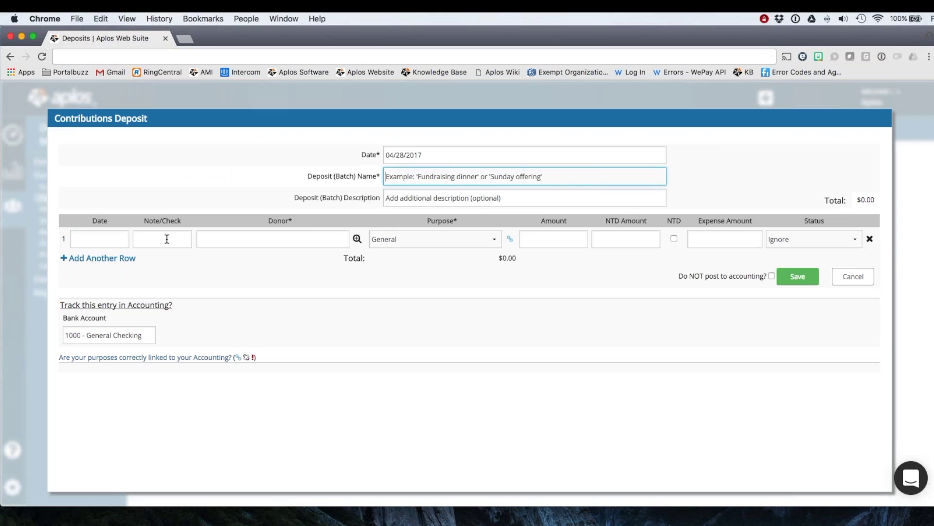
Add two more contribution rows and date row 1 as 04/04/2017.
{"action": "left_click", "coordinate": [117, 259]}
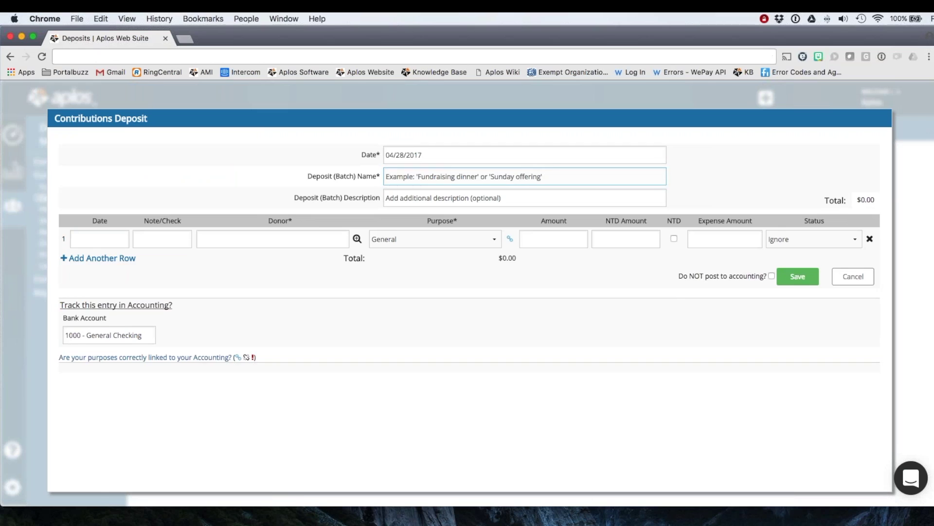
{"action": "left_click", "coordinate": [115, 281]}
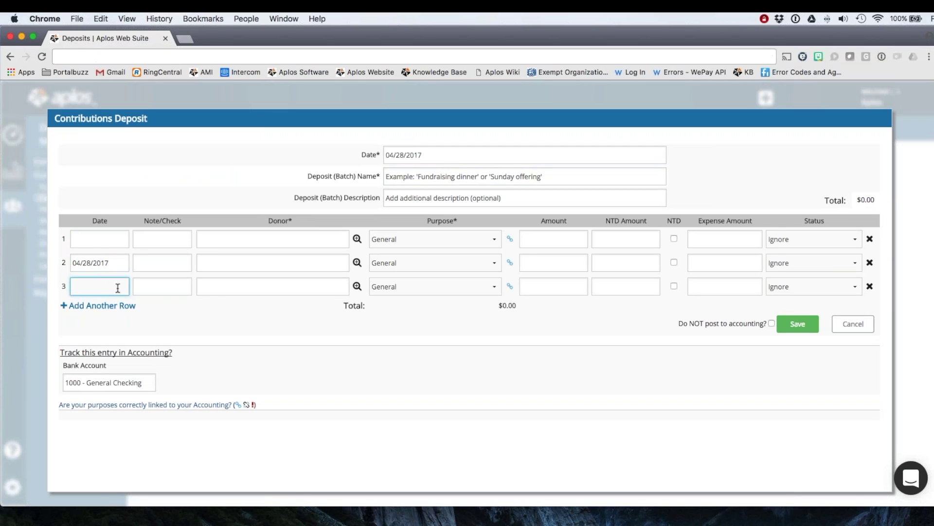
{"action": "left_click", "coordinate": [107, 261]}
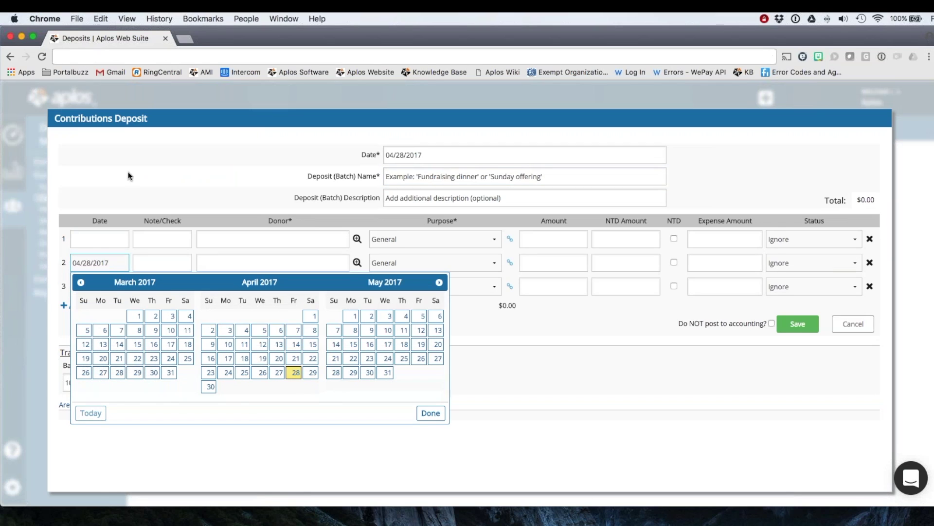
{"action": "left_click", "coordinate": [139, 190]}
{"action": "left_click", "coordinate": [101, 240]}
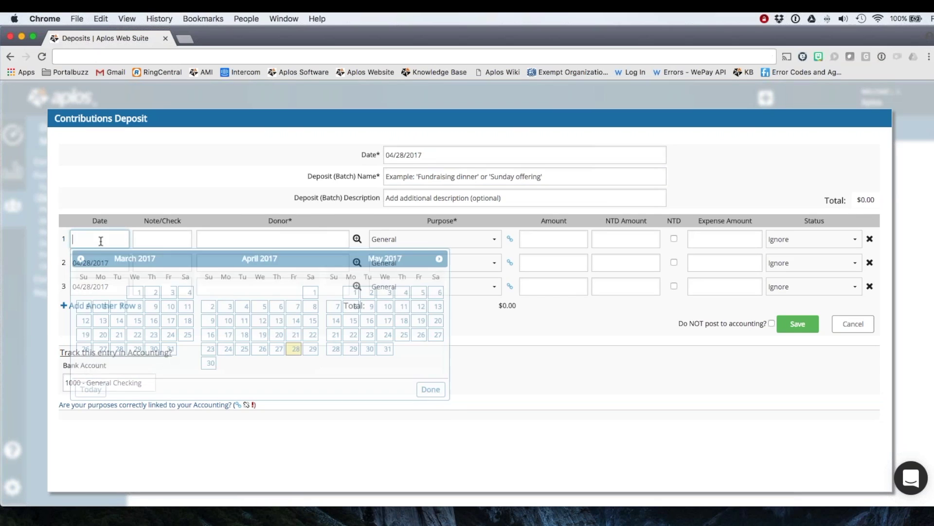
{"action": "left_click", "coordinate": [246, 307]}
Date rows 2 and 3 as 04/16/2017 and 04/24/2017, then start typing row 1's donor.
{"action": "left_click", "coordinate": [110, 263]}
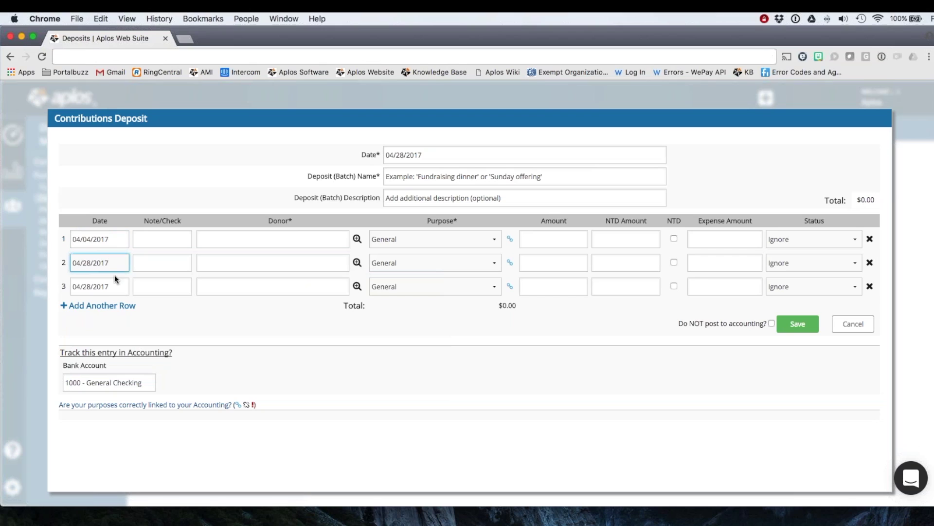
{"action": "triple_click", "coordinate": [97, 263]}
{"action": "key", "text": "BackSpace"}
{"action": "type", "text": "4/16"}
{"action": "key", "text": "Tab"}
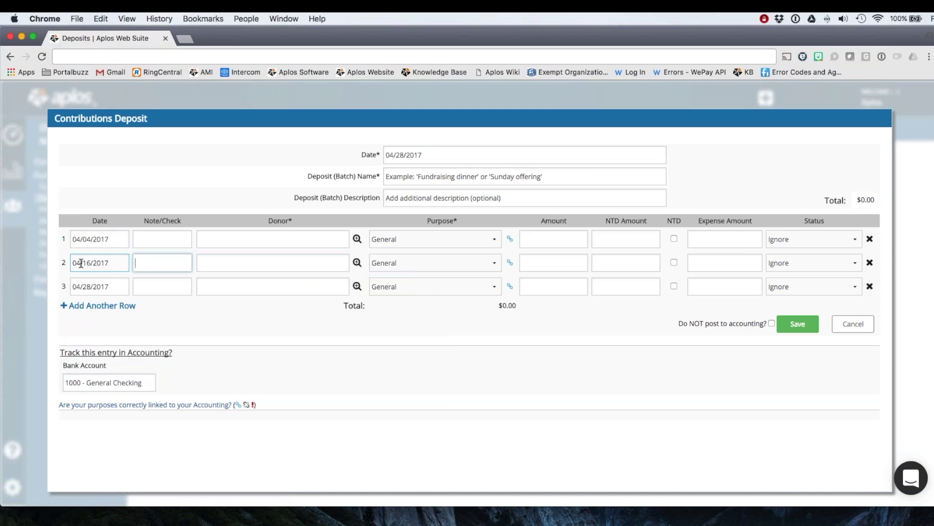
{"action": "triple_click", "coordinate": [73, 287]}
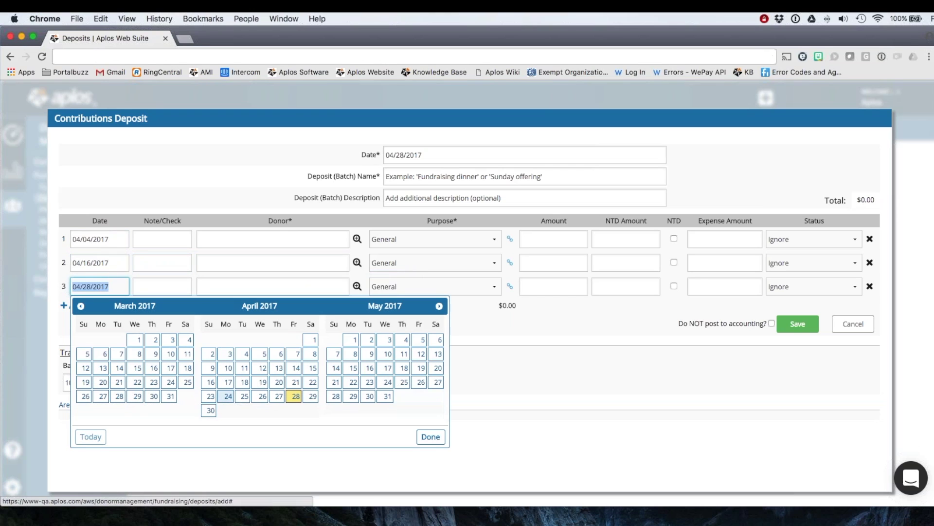
{"action": "left_click", "coordinate": [229, 395]}
{"action": "left_click", "coordinate": [244, 242]}
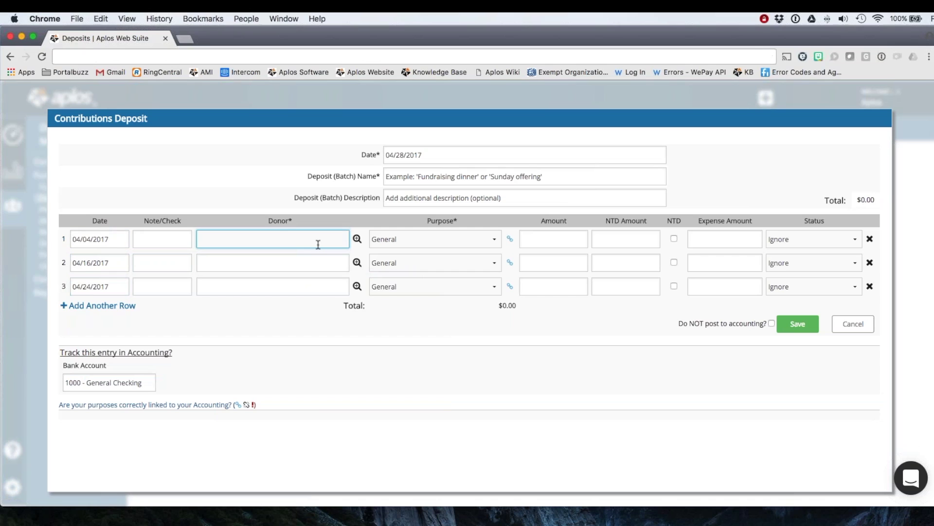
{"action": "type", "text": "Ale"}
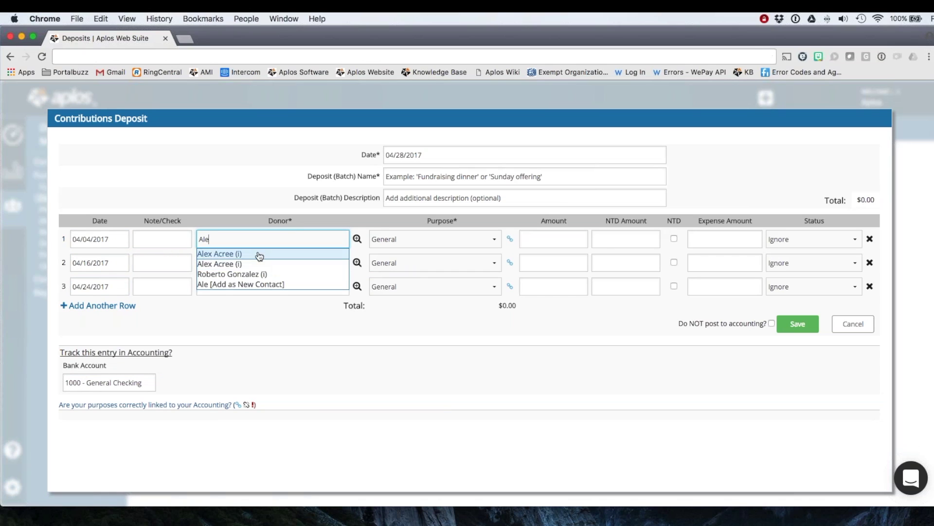
Finish row 1 with the matching donor, amount 100, status Ignore, and a 3.50 expense.
{"action": "left_click", "coordinate": [258, 253]}
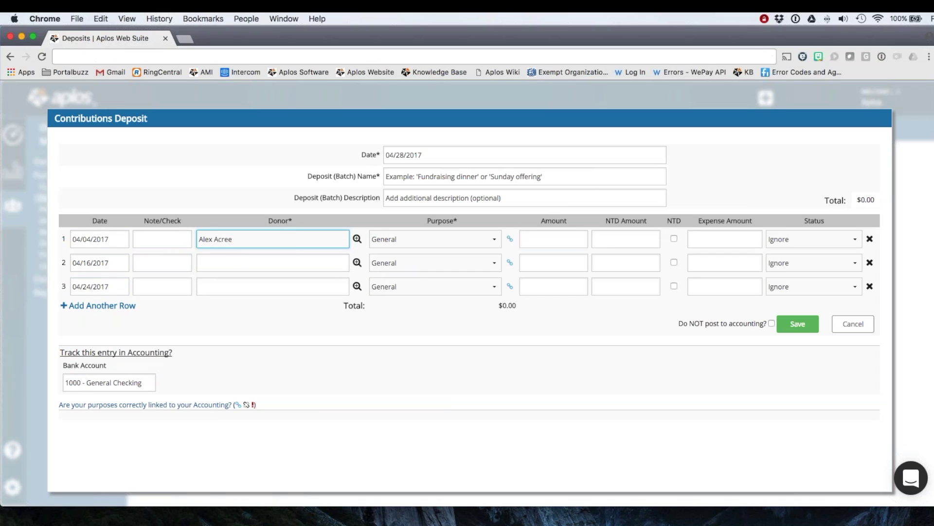
{"action": "left_click", "coordinate": [566, 240]}
{"action": "type", "text": "100"}
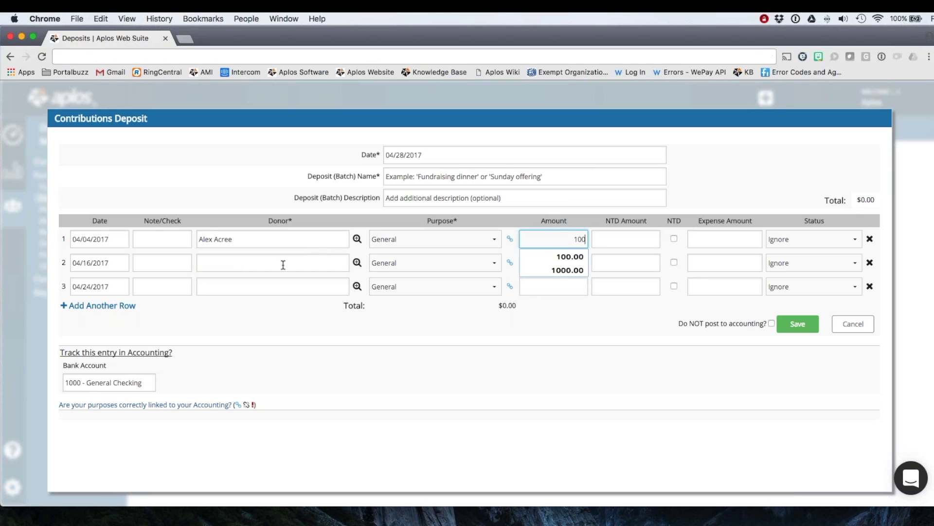
{"action": "left_click", "coordinate": [810, 242]}
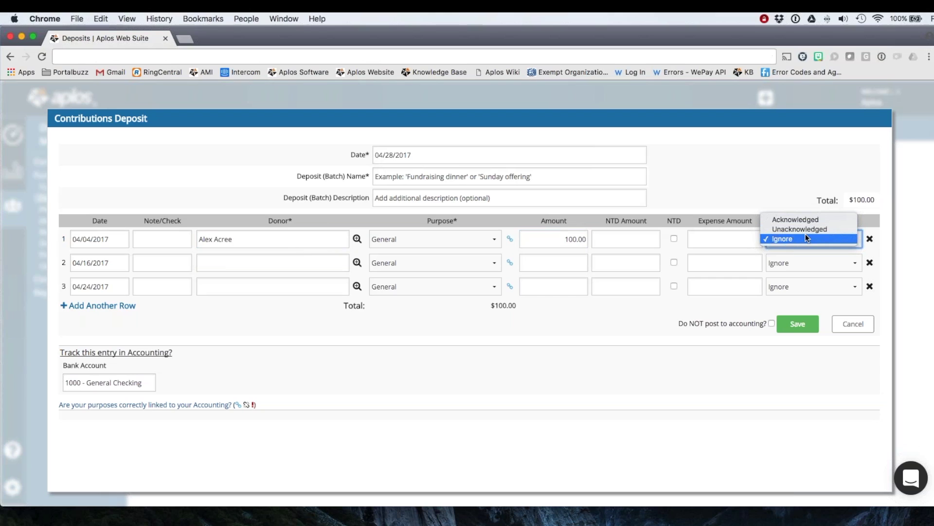
{"action": "left_click", "coordinate": [805, 236]}
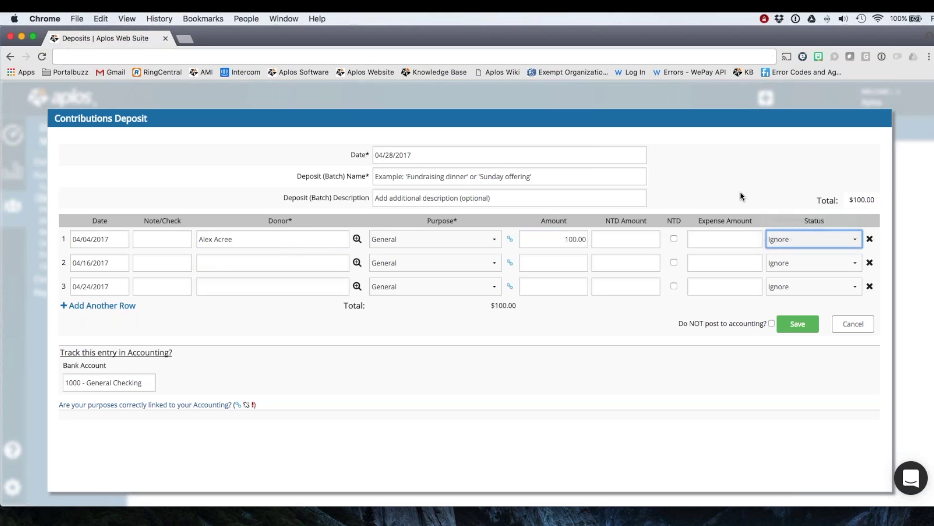
{"action": "left_click", "coordinate": [704, 239]}
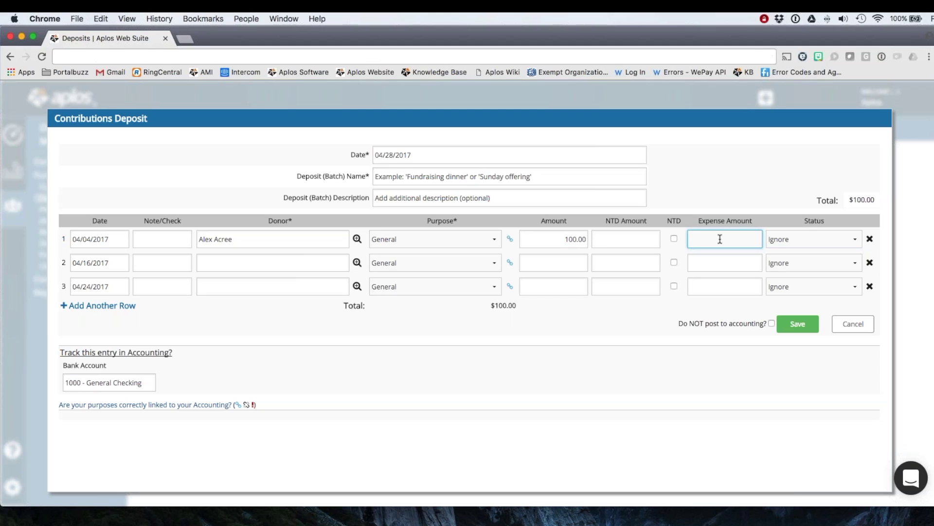
{"action": "type", "text": "3.50"}
Fill row 2 with the suggested donor, amount 500, and a 7.50 expense.
{"action": "left_click", "coordinate": [266, 268]}
{"action": "type", "text": "Katy"}
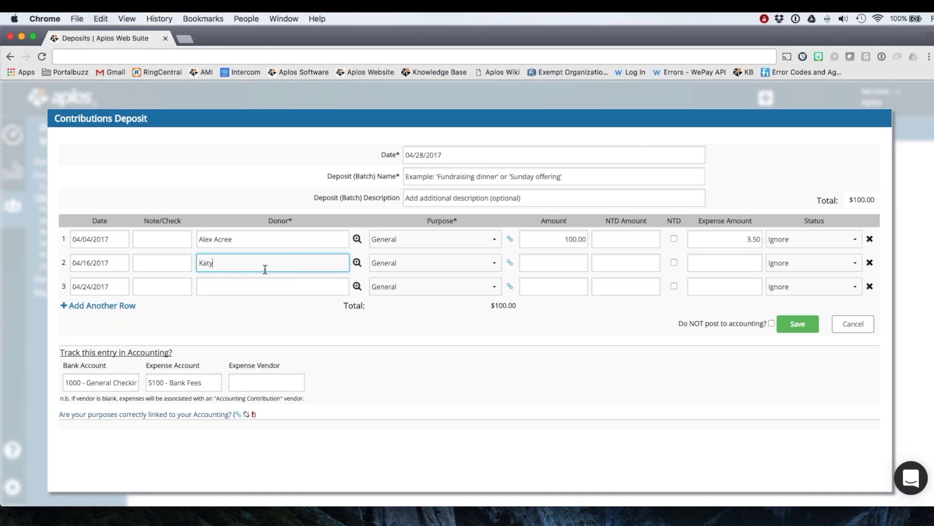
{"action": "key", "text": "Down"}
{"action": "key", "text": "Return"}
{"action": "left_click", "coordinate": [543, 261]}
{"action": "type", "text": "500"}
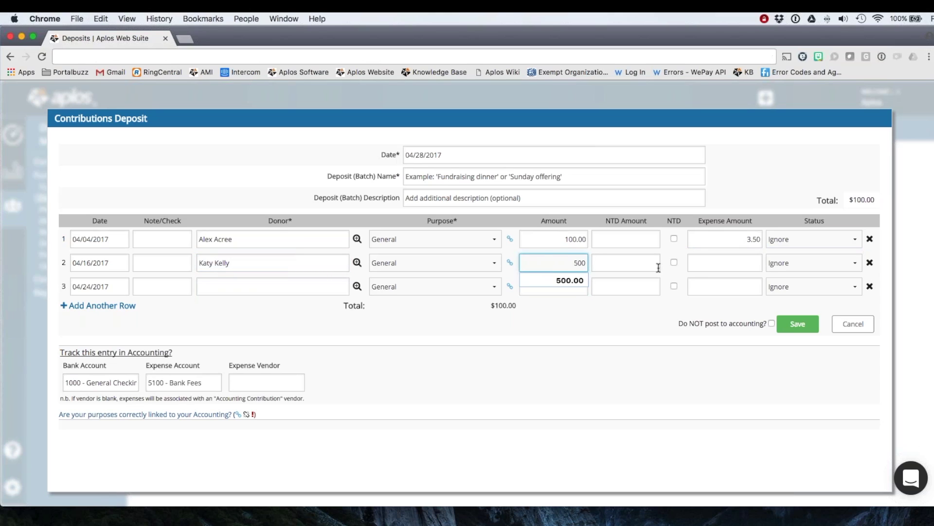
{"action": "left_click", "coordinate": [760, 263]}
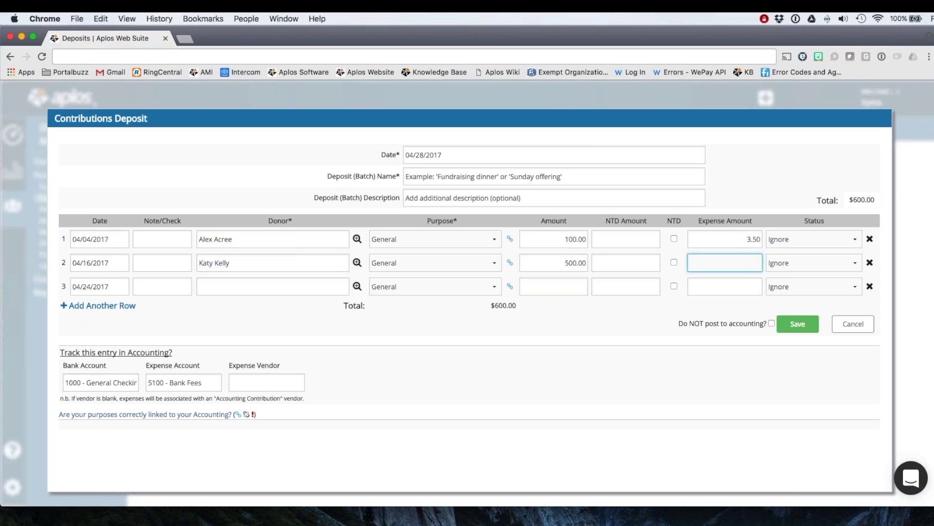
{"action": "type", "text": "7.50"}
Fill row 3 with the suggested donor, amount 100, and a 3.50 expense.
{"action": "left_click", "coordinate": [300, 288]}
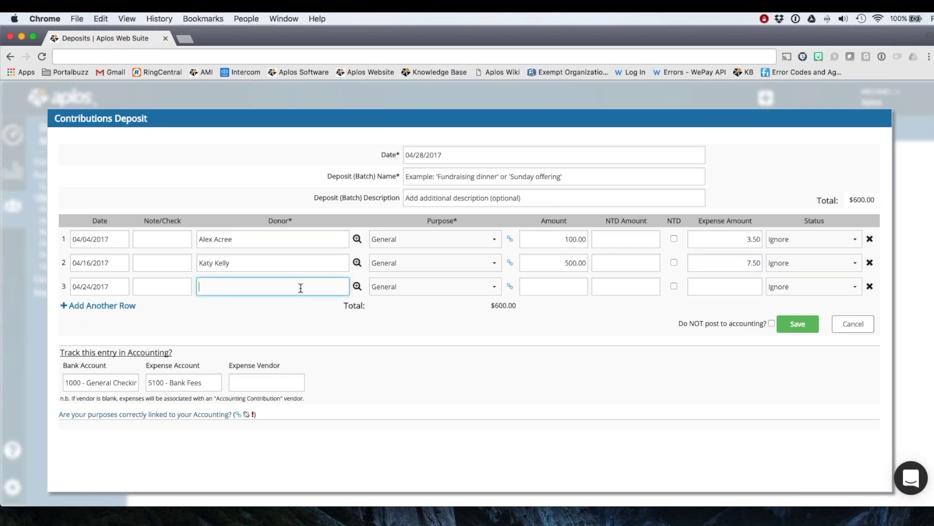
{"action": "type", "text": "Shann"}
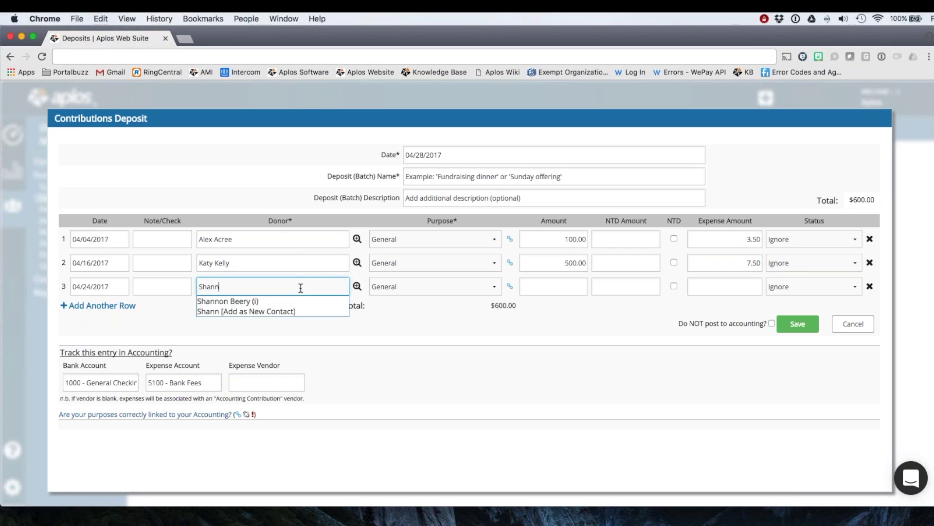
{"action": "key", "text": "Down"}
{"action": "key", "text": "Return"}
{"action": "left_click", "coordinate": [569, 287]}
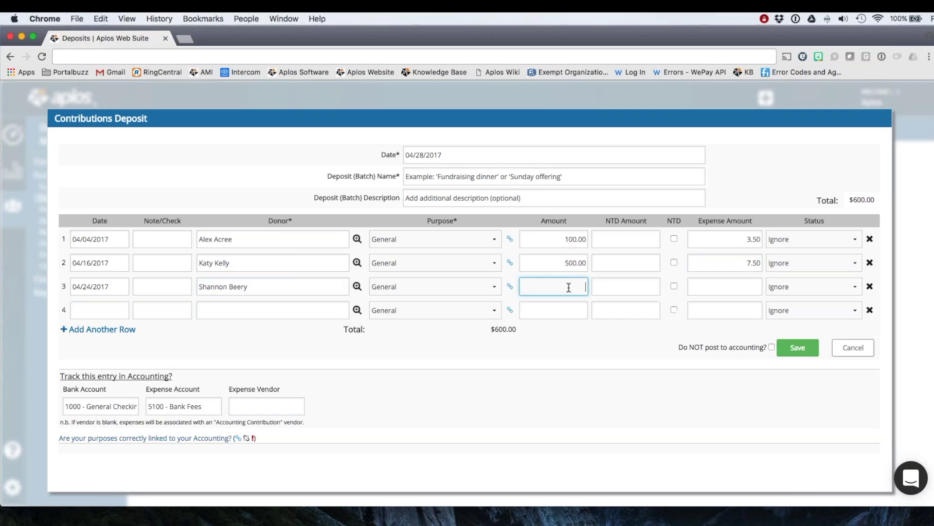
{"action": "type", "text": "100"}
{"action": "key", "text": "Tab"}
{"action": "type", "text": "3.50"}
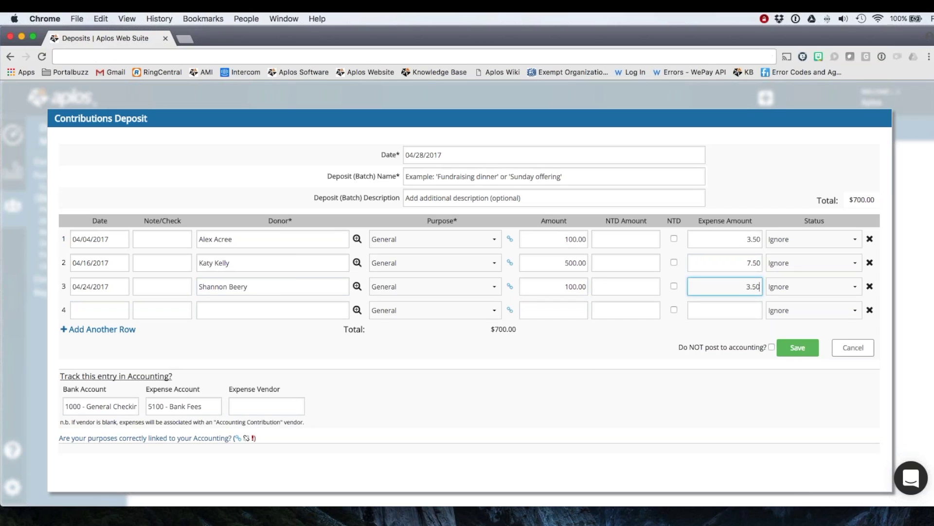
{"action": "left_click", "coordinate": [672, 376]}
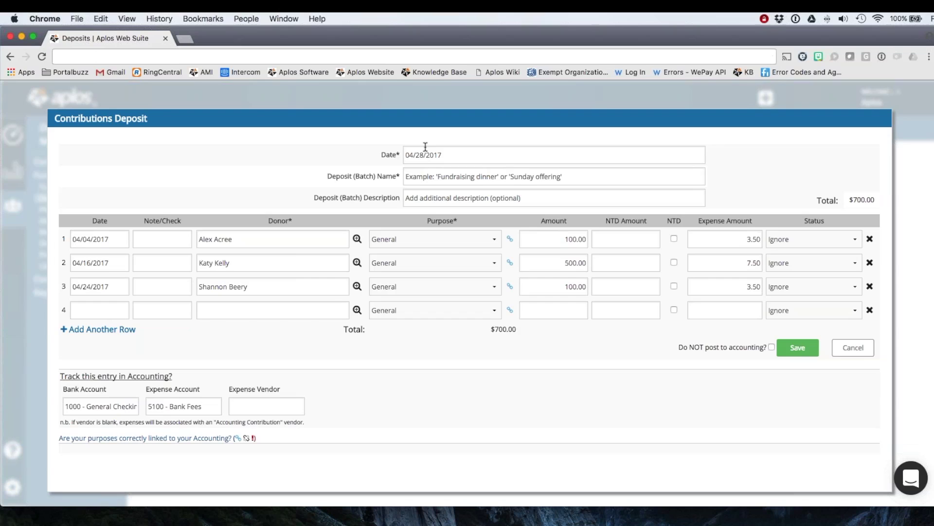
Enter 'Batch Name' as the required deposit batch name and save the $700 deposit.
{"action": "left_click", "coordinate": [799, 349]}
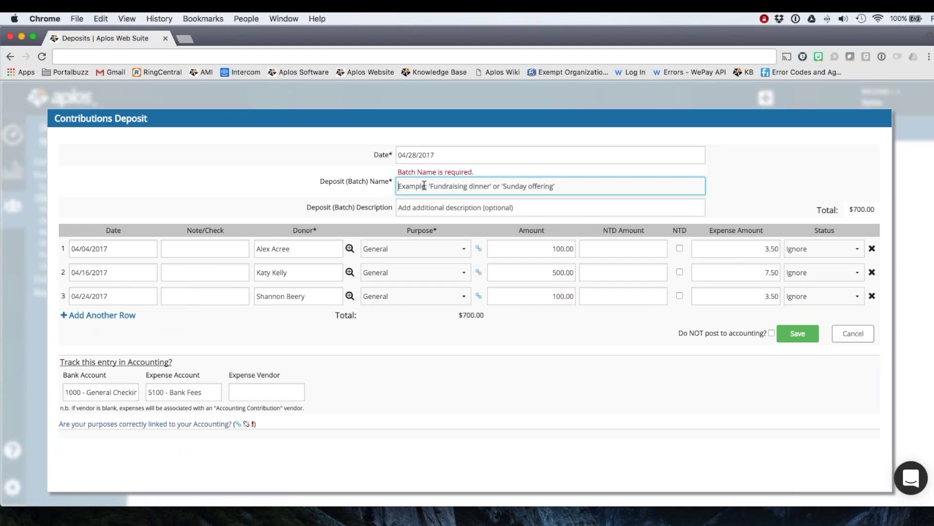
{"action": "type", "text": "Ba"}
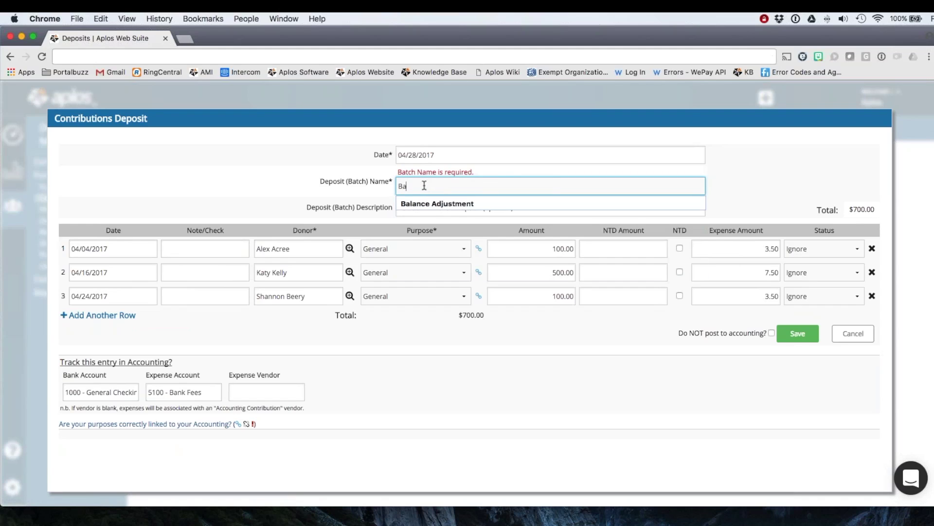
{"action": "type", "text": "tch Name"}
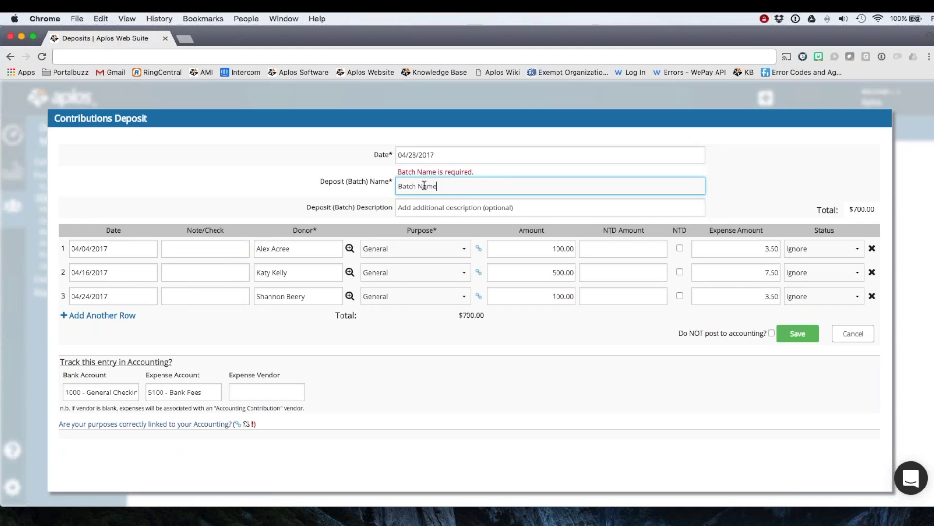
{"action": "left_click", "coordinate": [800, 335]}
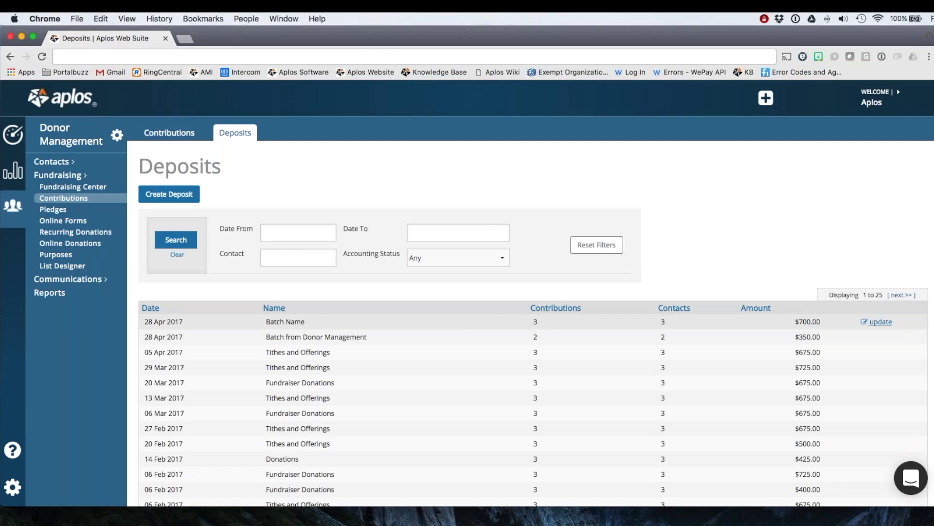
{"action": "left_click", "coordinate": [878, 321]}
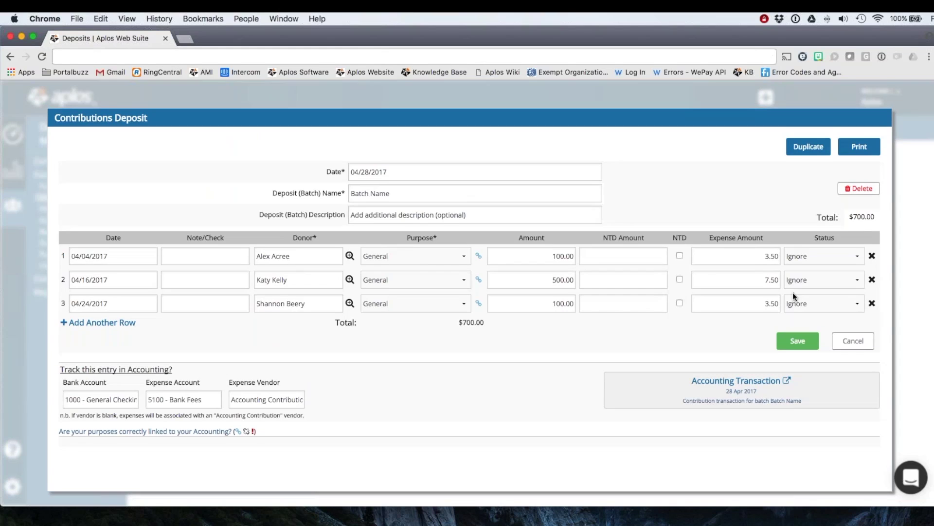
{"action": "left_click", "coordinate": [740, 383]}
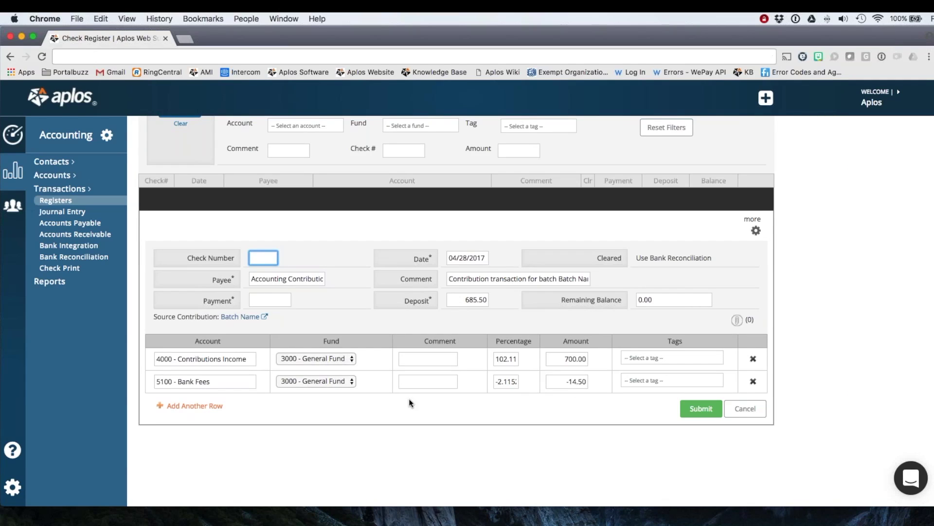
{"action": "left_click", "coordinate": [243, 317]}
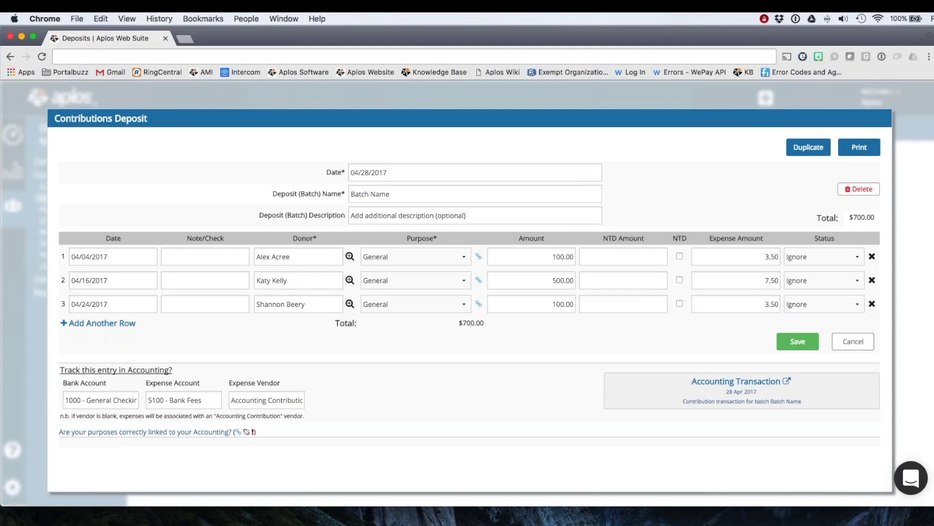
{"action": "left_click", "coordinate": [853, 342]}
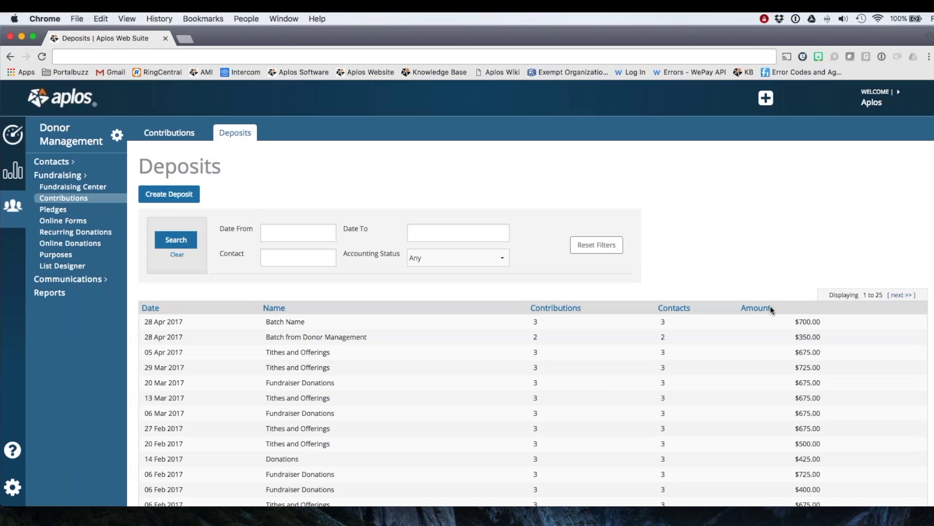
{"action": "left_click", "coordinate": [170, 135]}
{"action": "scroll", "coordinate": [171, 136], "scroll_direction": "down", "scroll_amount": 2}
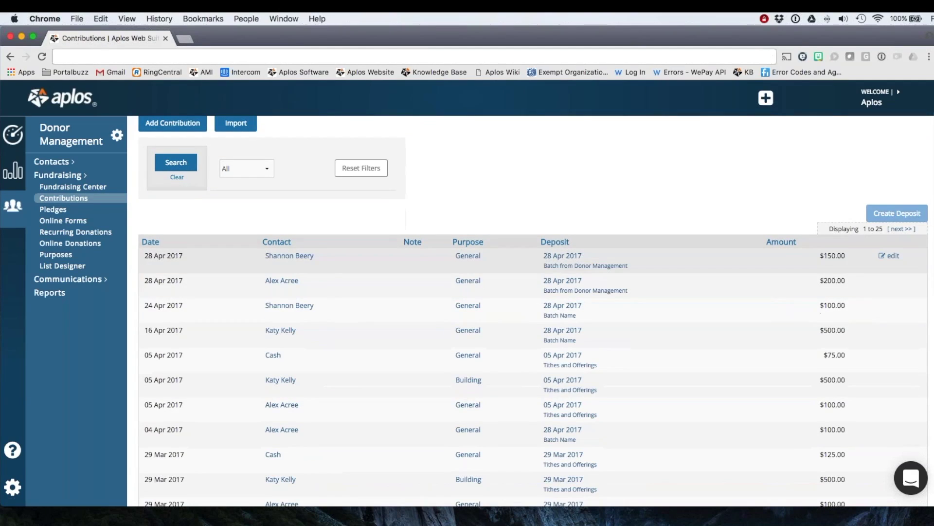
{"action": "scroll", "coordinate": [531, 311], "scroll_direction": "up", "scroll_amount": 2}
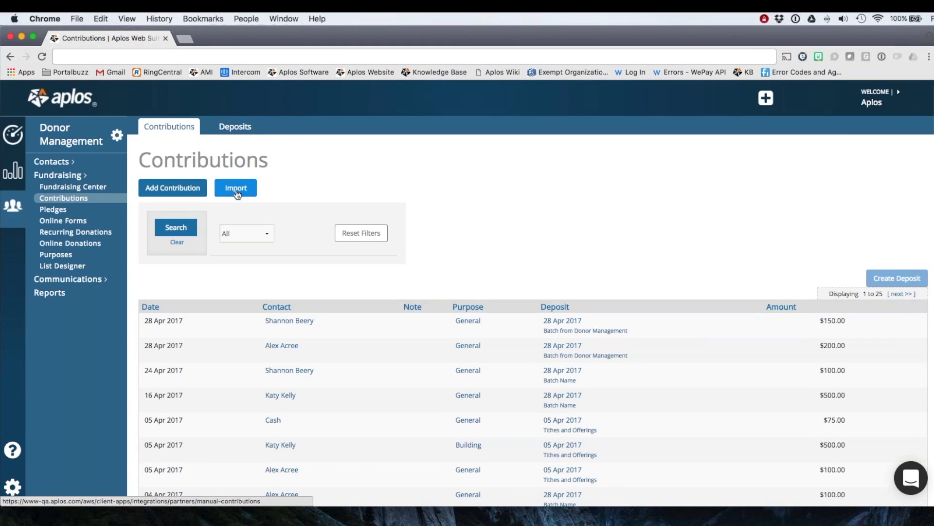
{"action": "left_click", "coordinate": [235, 127]}
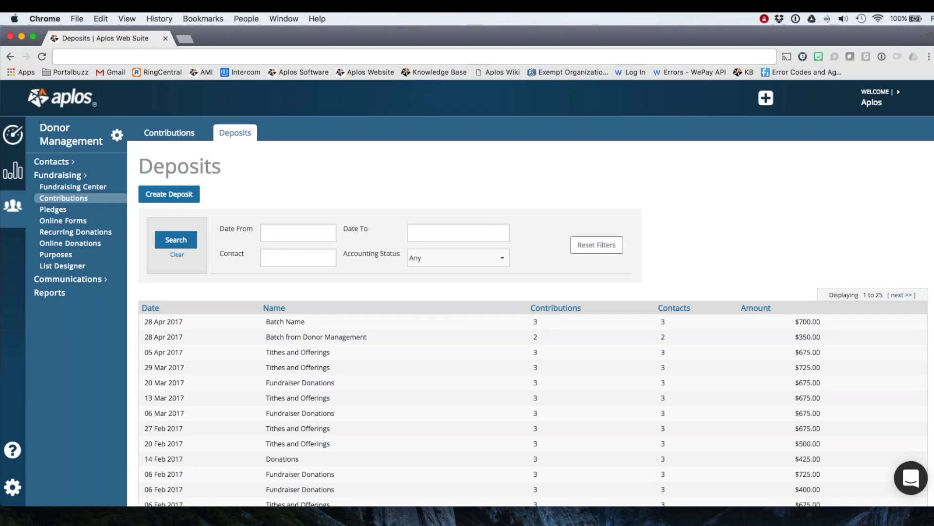
{"action": "left_click", "coordinate": [168, 194]}
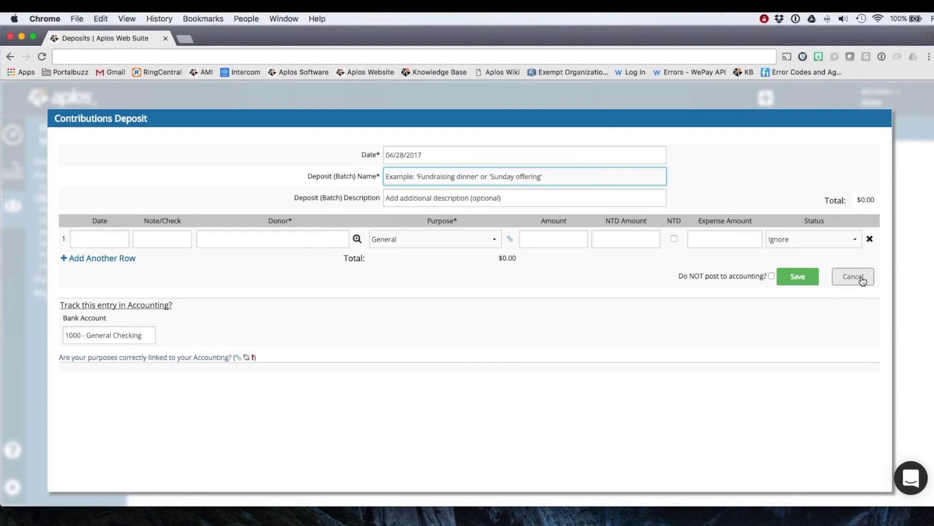
{"action": "left_click", "coordinate": [862, 281]}
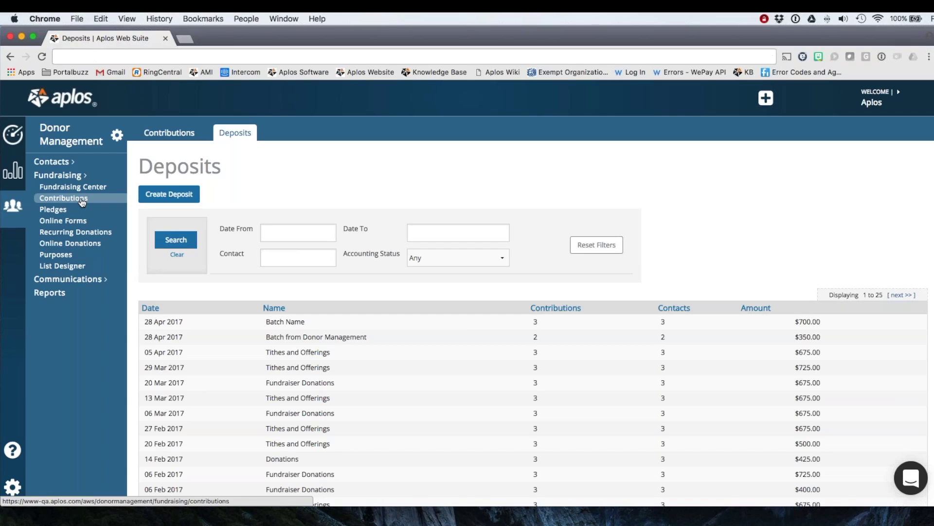
{"action": "left_click", "coordinate": [55, 294]}
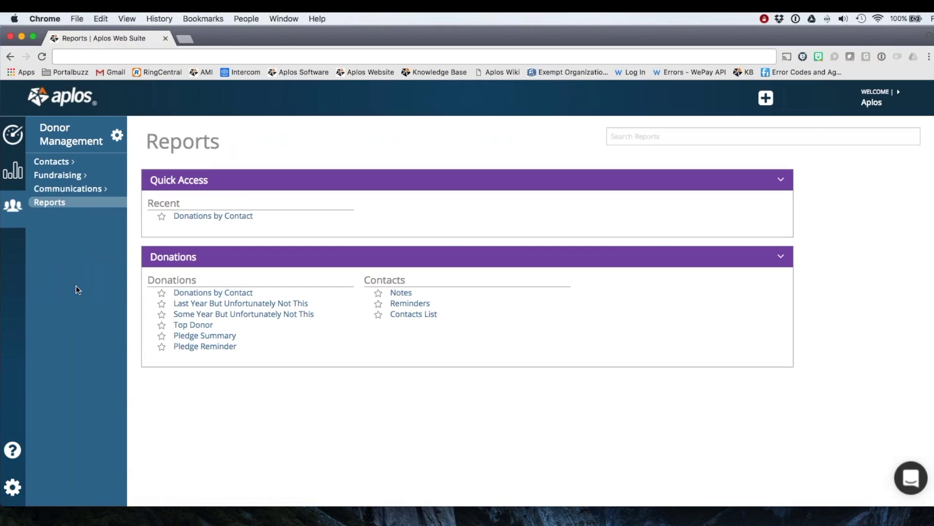
Open the Donations by Contact report for 01/01/2017 to 04/28/2017 and show its extra actions.
{"action": "left_click", "coordinate": [197, 220]}
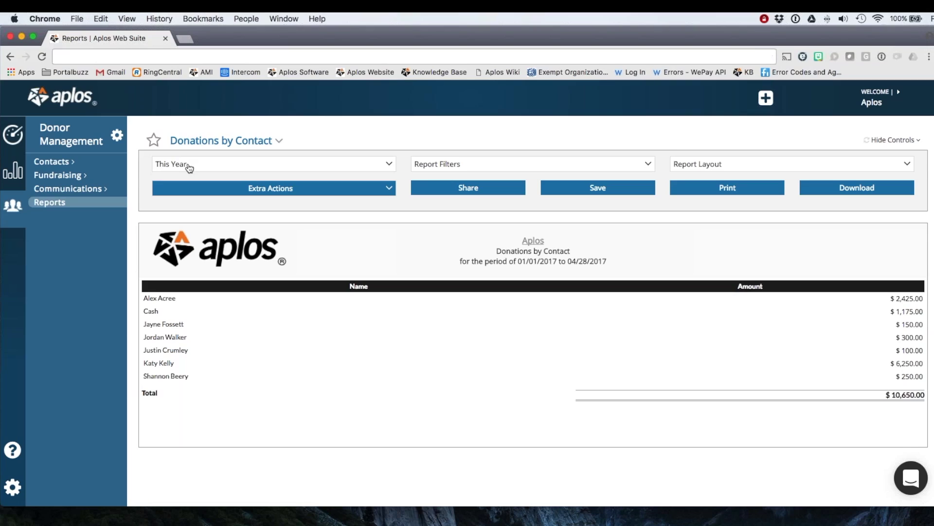
{"action": "left_click", "coordinate": [392, 188]}
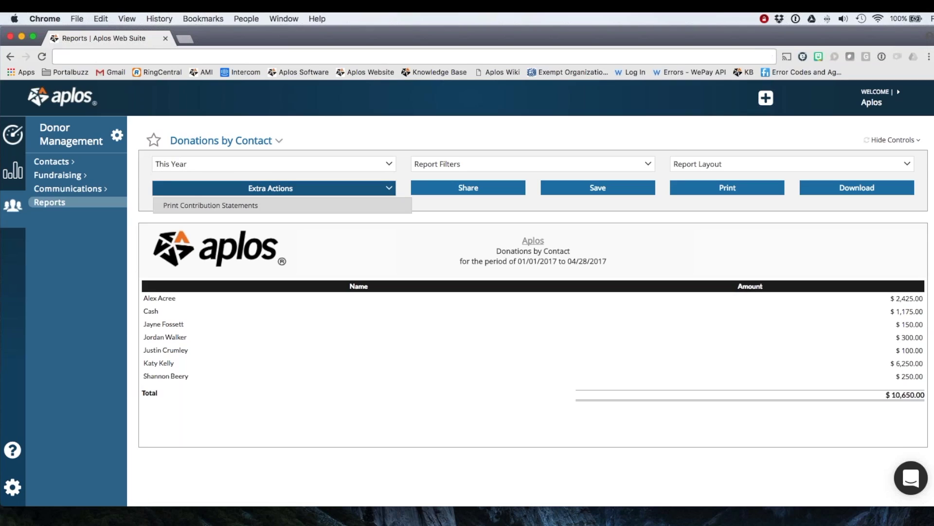
Print Detailed contribution statements with Purpose/Funds and Logo set to Yes.
{"action": "left_click", "coordinate": [239, 207]}
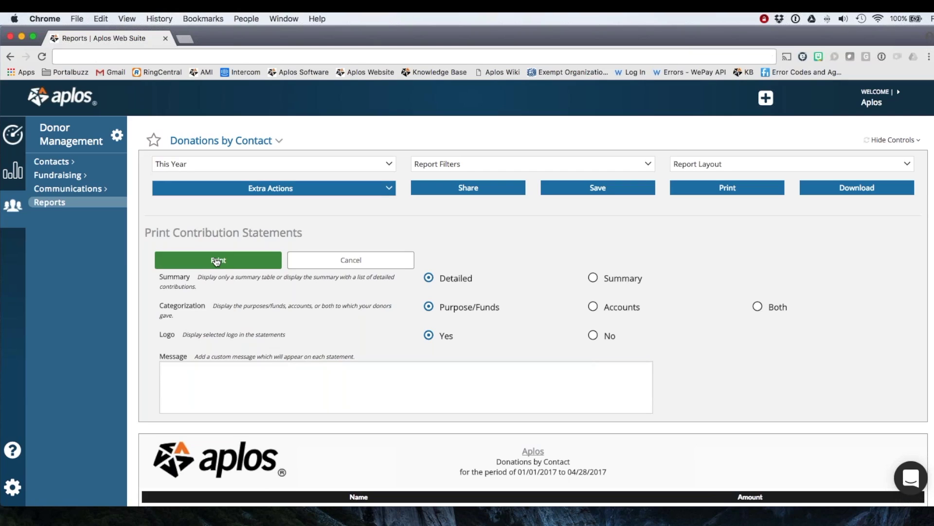
{"action": "left_click", "coordinate": [351, 260]}
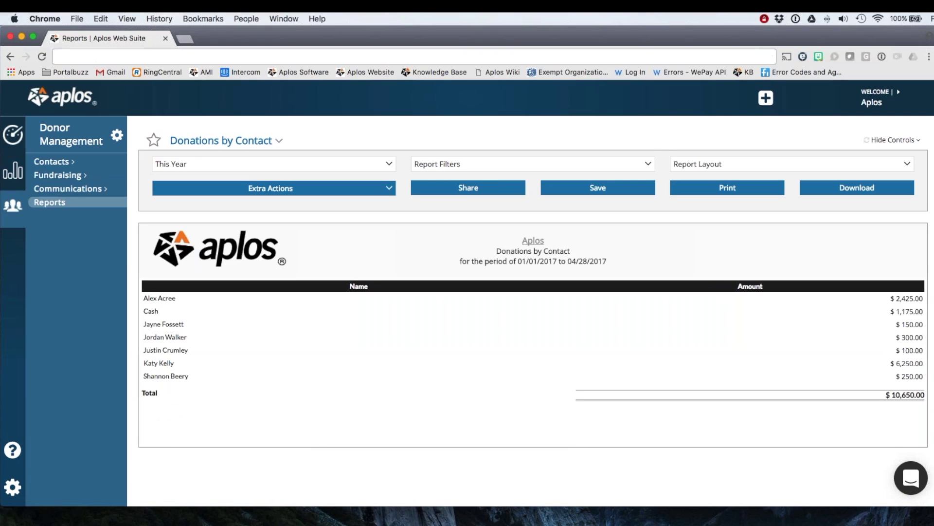
Return to the Dashboard showing 7 engaged donors and a $37,831 cash balance.
{"action": "left_click", "coordinate": [13, 133]}
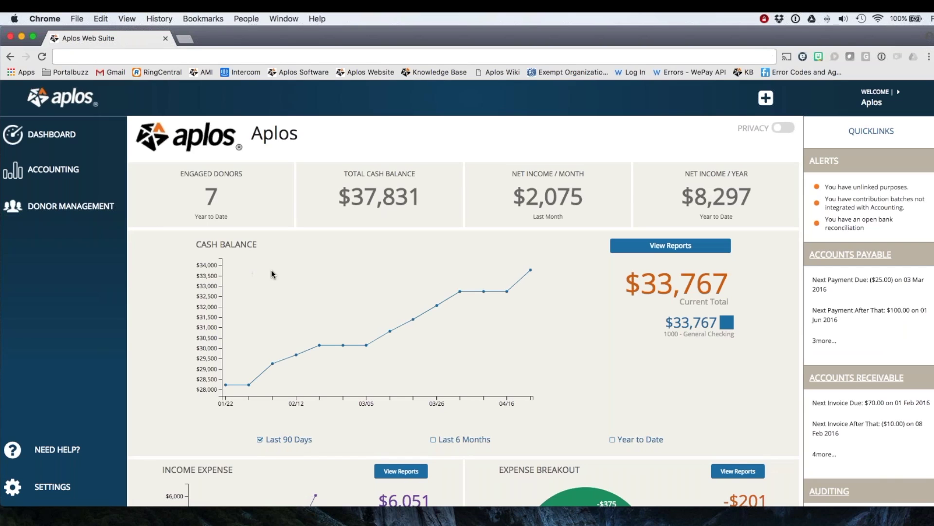
{"action": "mouse_move", "coordinate": [272, 273]}
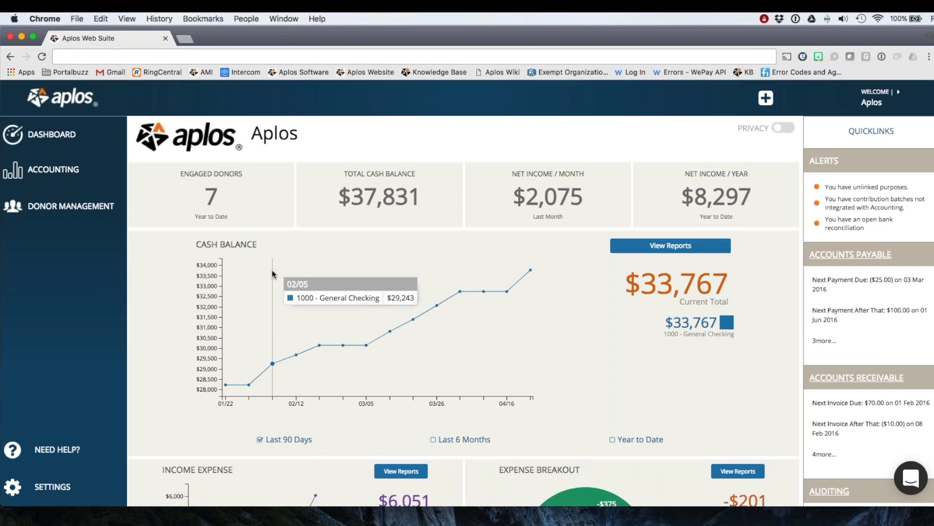